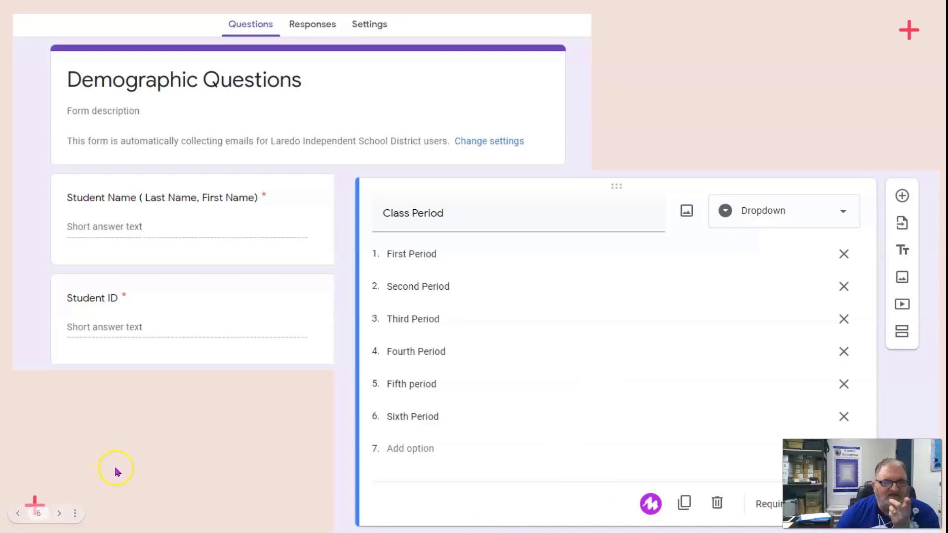
# - Leave the full-screen slides for the Google Forms home page in the browser and create a blank form
pyautogui.rightClick(803, 74)
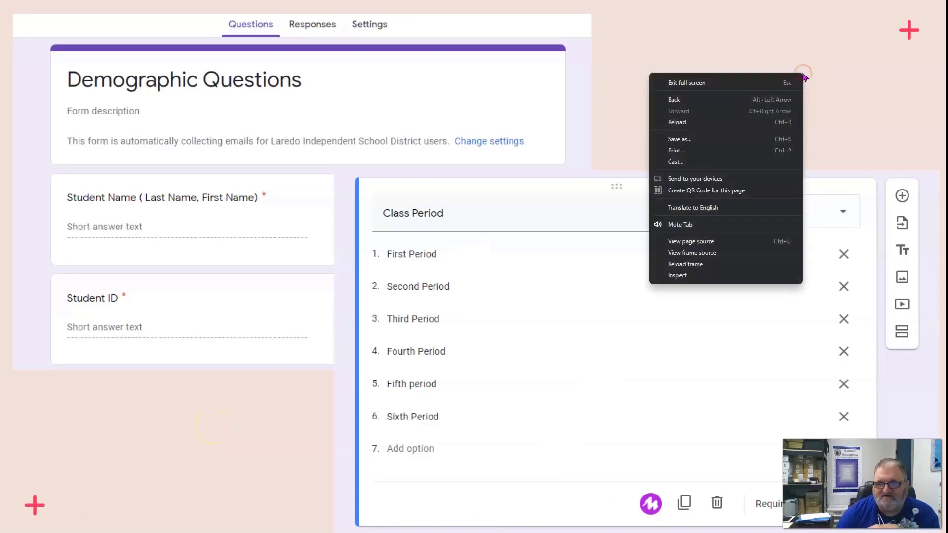
pyautogui.click(767, 87)
pyautogui.click(124, 32)
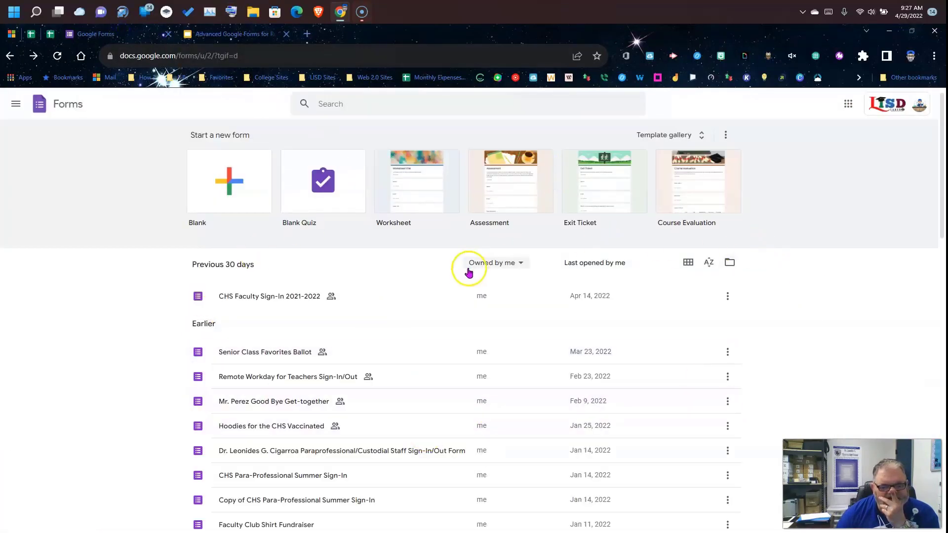
pyautogui.click(848, 104)
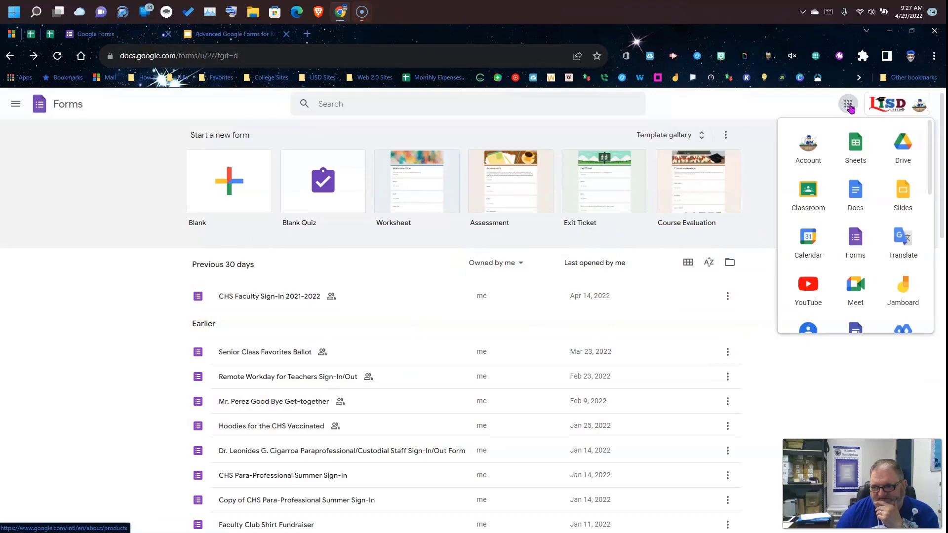
pyautogui.click(855, 252)
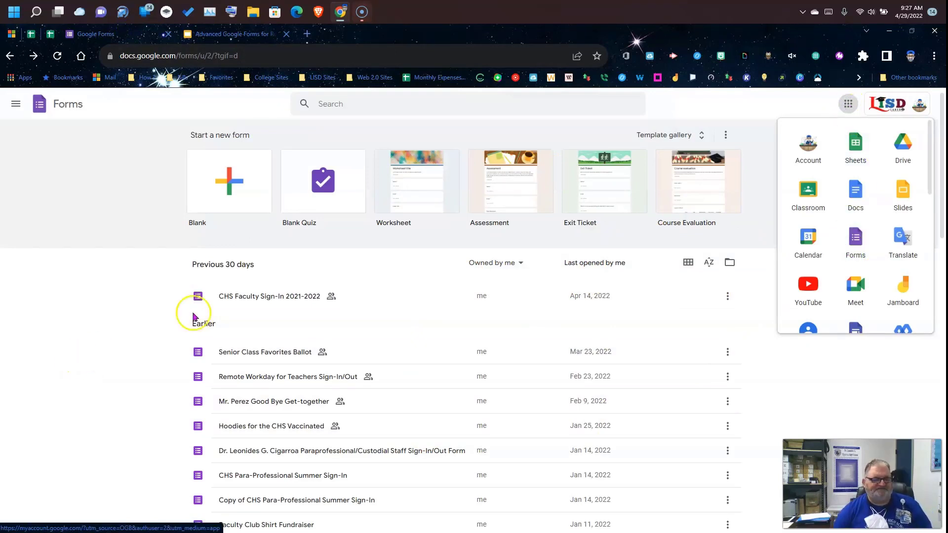
pyautogui.click(218, 185)
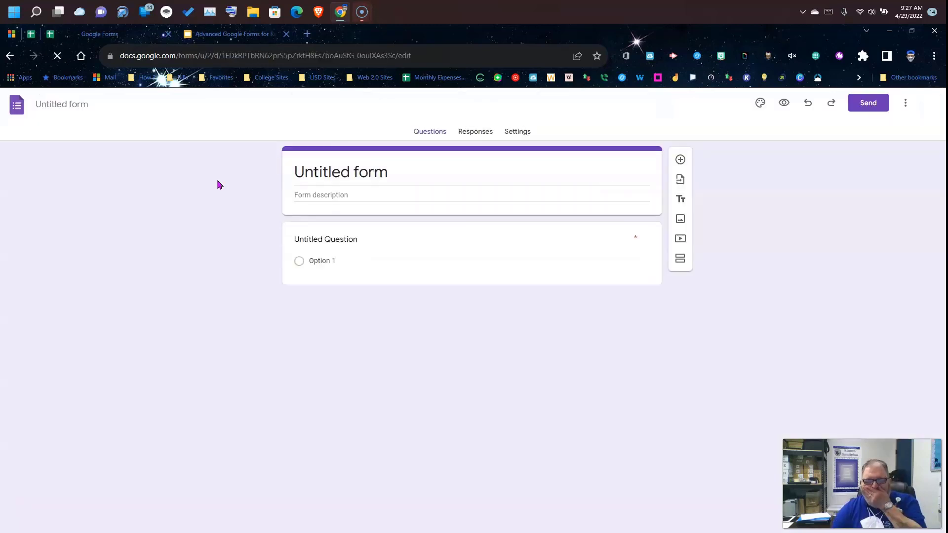
# - Title the form "Demographic Questions" and give the form file the same name
pyautogui.click(315, 173)
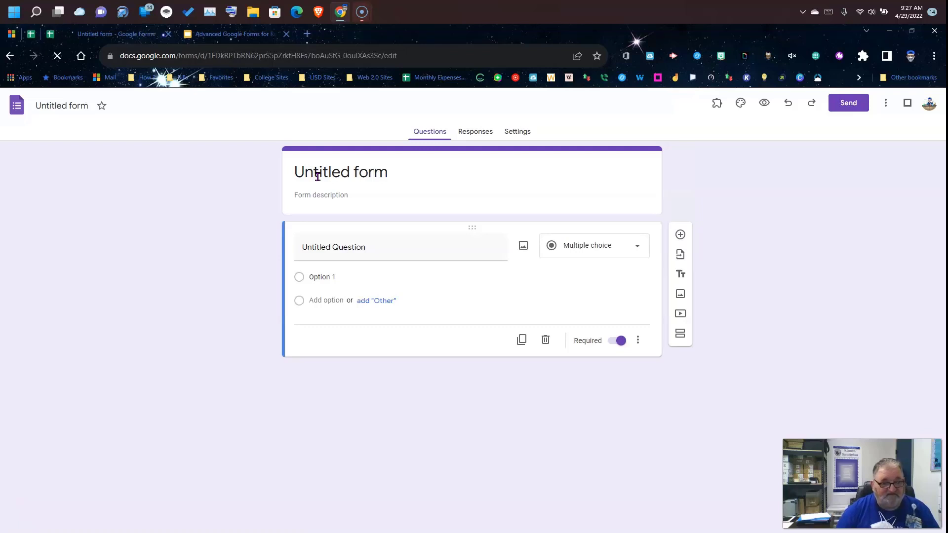
pyautogui.click(385, 175)
pyautogui.moveTo(385, 175); pyautogui.dragTo(286, 164)
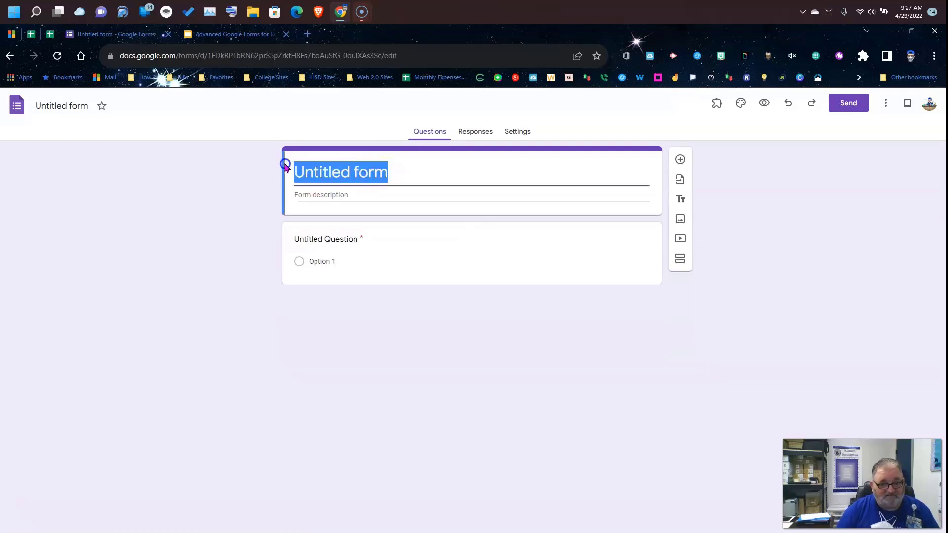
pyautogui.write('Demogr')
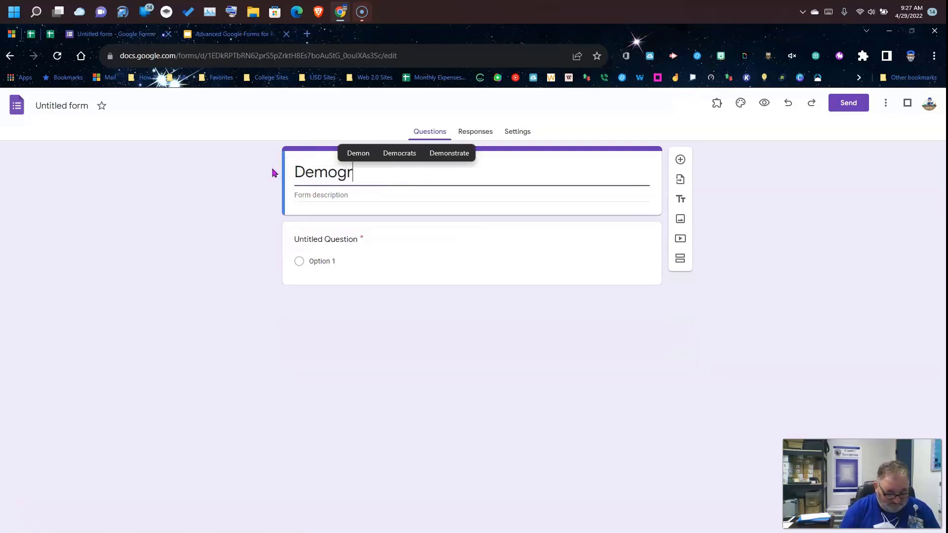
pyautogui.write('aphic Q')
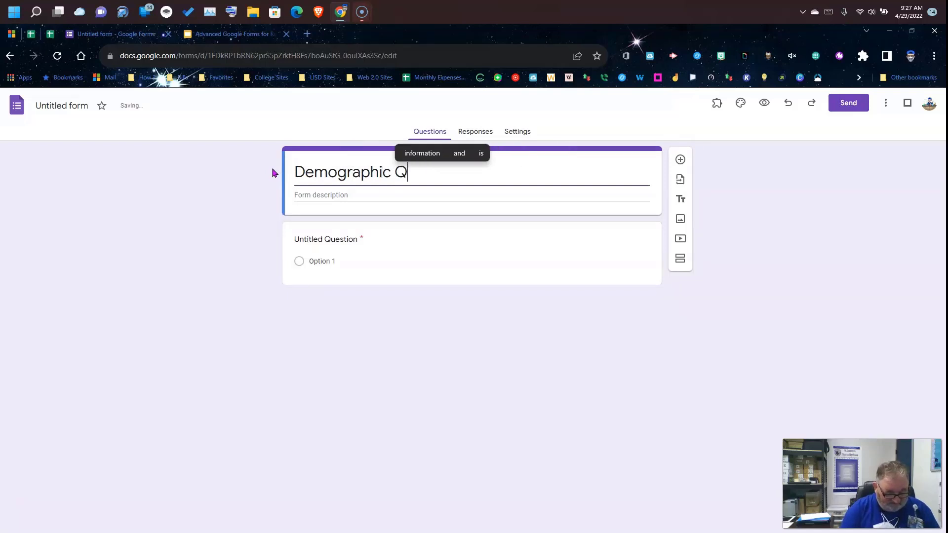
pyautogui.write('uestions')
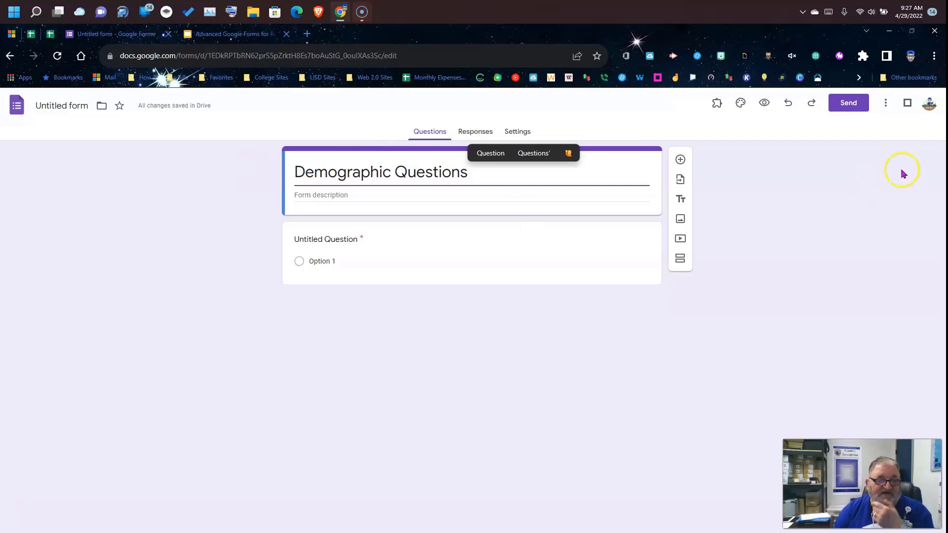
pyautogui.click(70, 107)
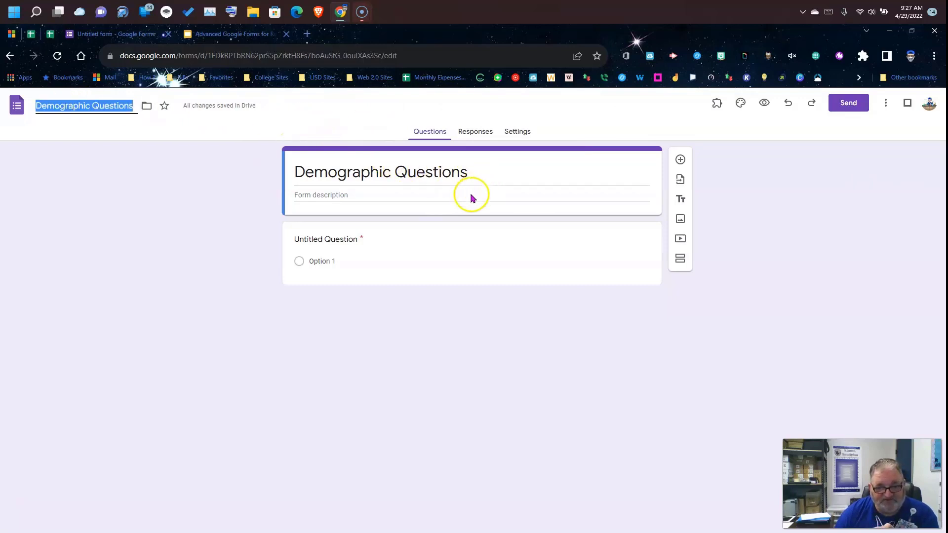
# - Enter "Student name (Last Name, First Name)" as the text of the untitled question's first option
pyautogui.click(355, 265)
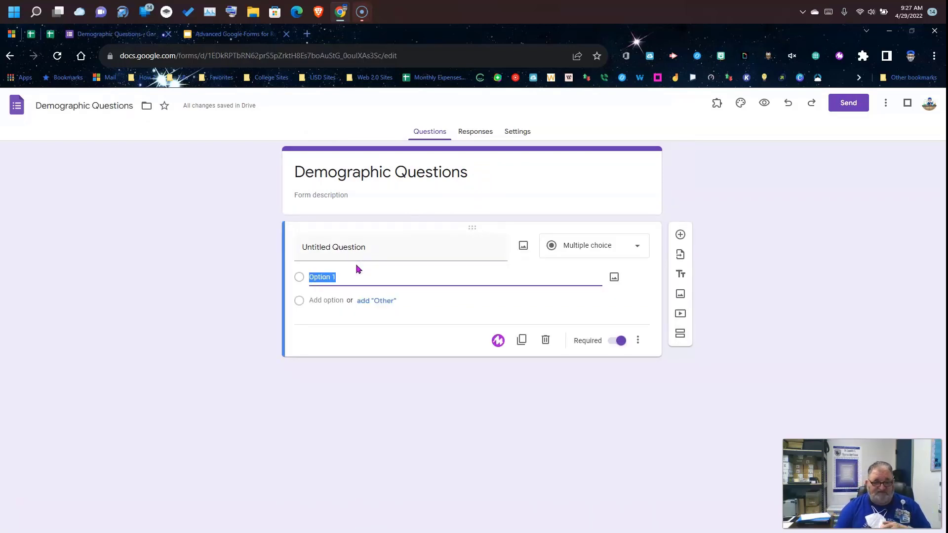
pyautogui.write('Student')
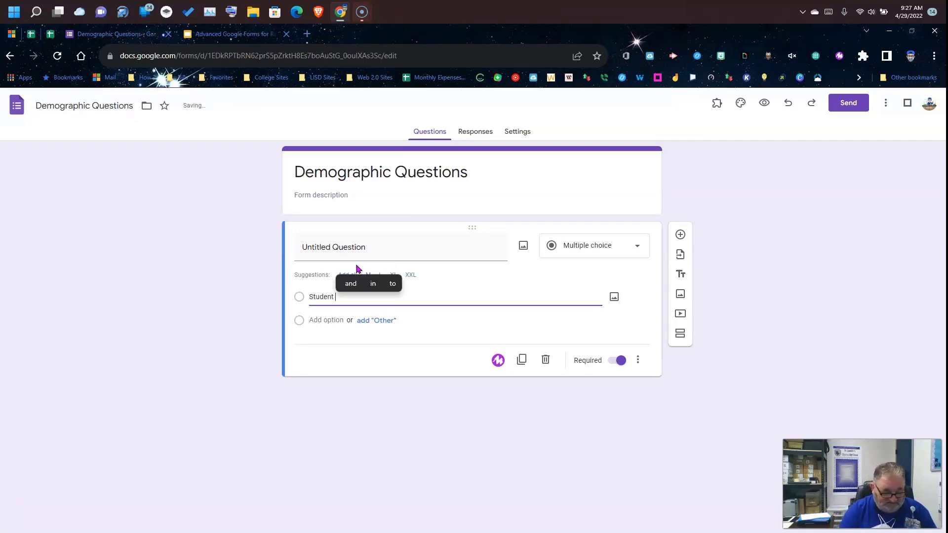
pyautogui.write(' name (l')
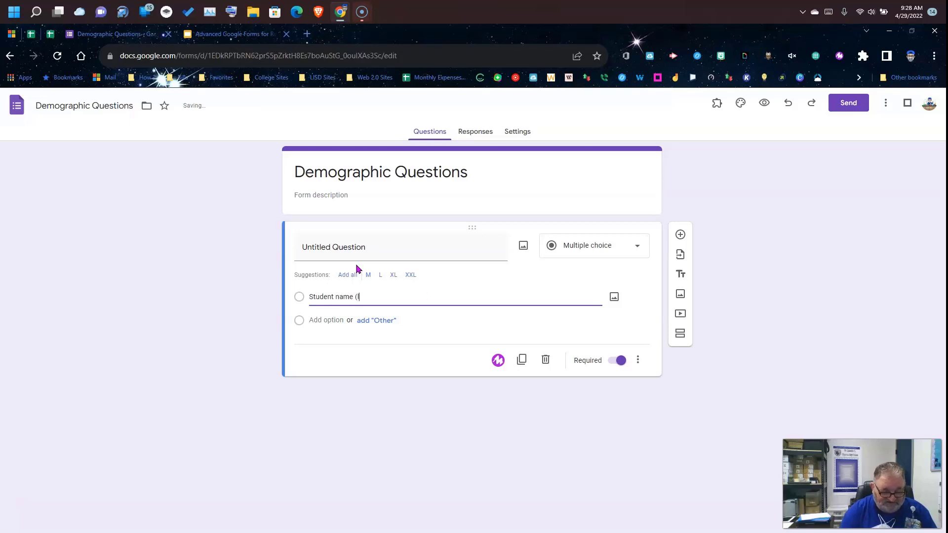
pyautogui.write('ast Name')
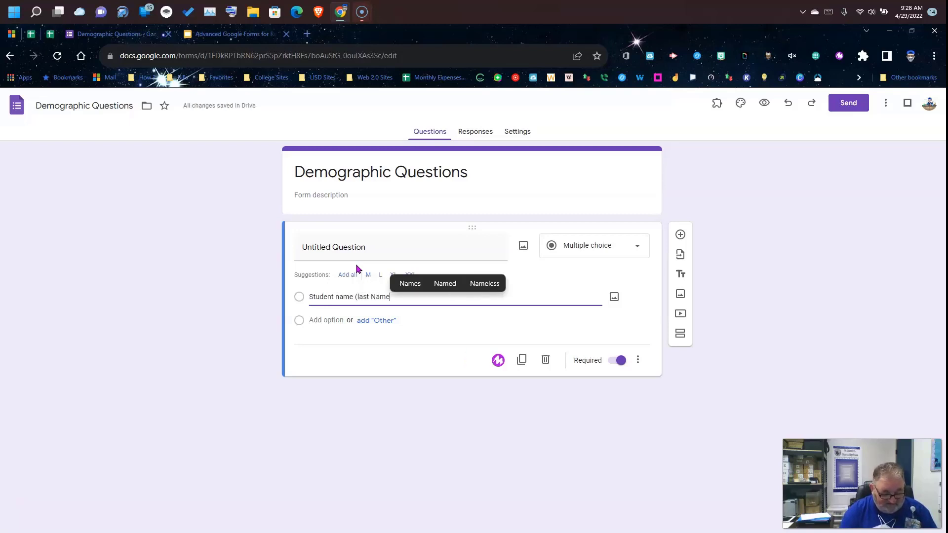
pyautogui.write(', F')
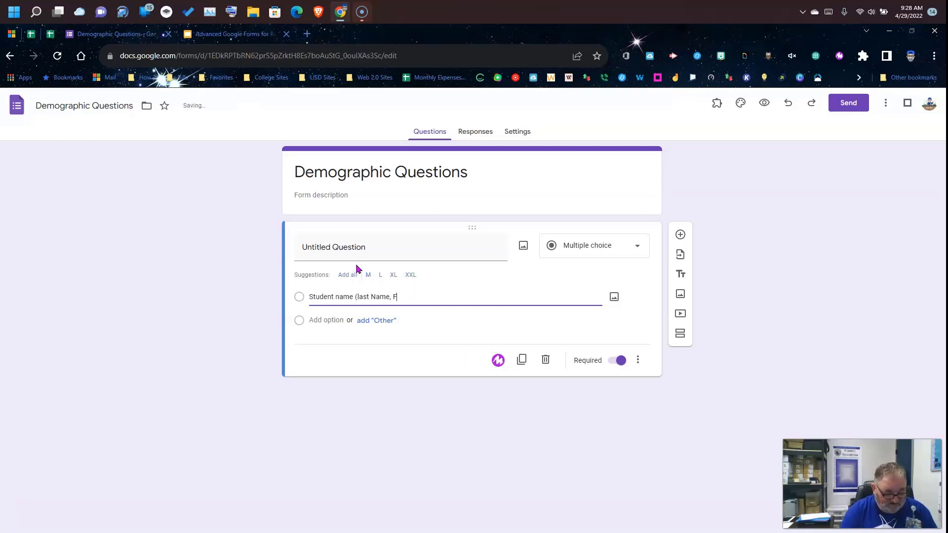
pyautogui.write('irst NAme')
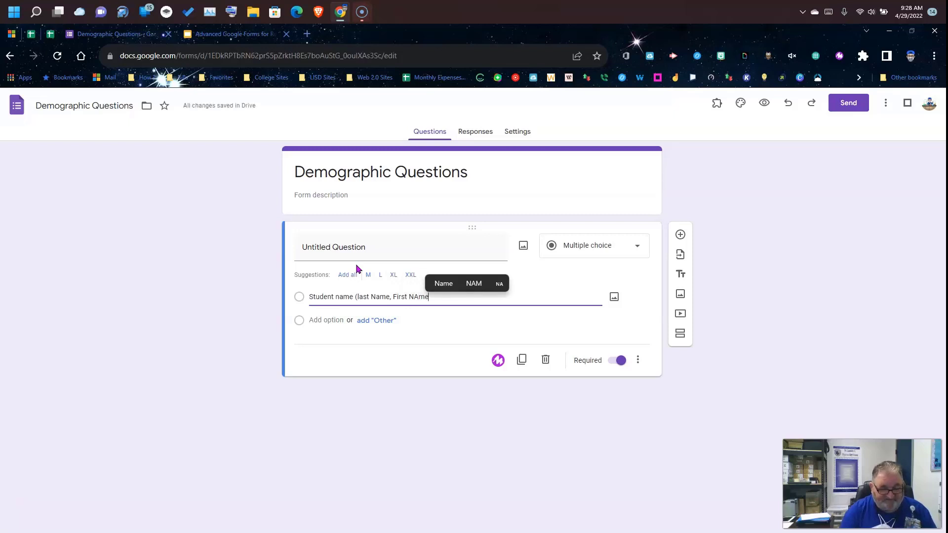
pyautogui.hotkey('ctrl', 'Left')
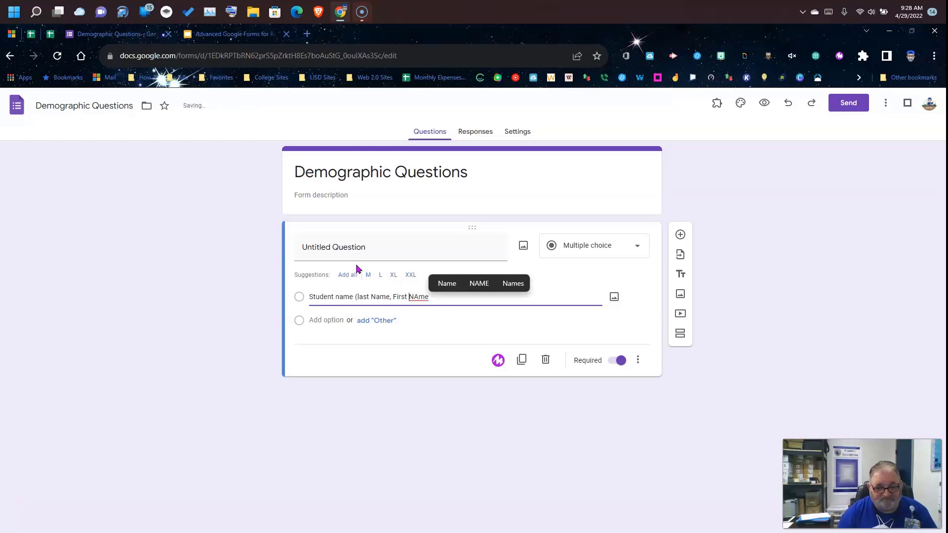
pyautogui.press('Delete')
pyautogui.write('a')
pyautogui.press('Left')
pyautogui.press('Left')
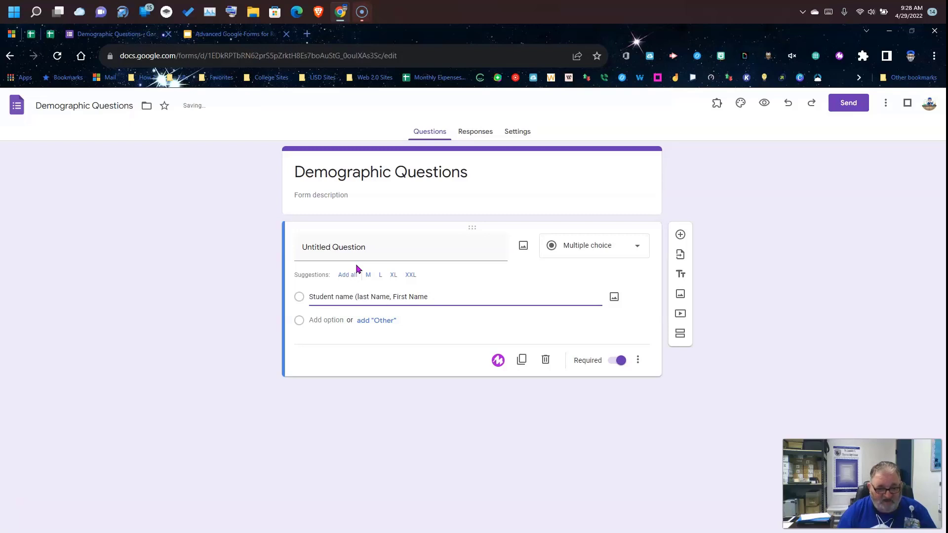
pyautogui.press('Delete')
pyautogui.write('L')
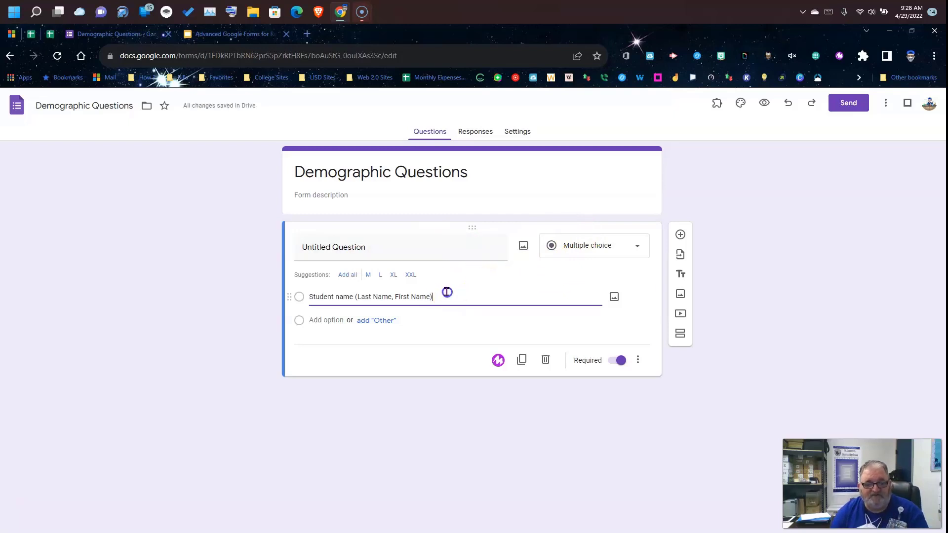
# - Move the text "Student name (Last Name, First Name)" from the first option into the question title
pyautogui.moveTo(447, 293); pyautogui.dragTo(317, 291)
pyautogui.hotkey('ctrl', 'c')
pyautogui.press('BackSpace')
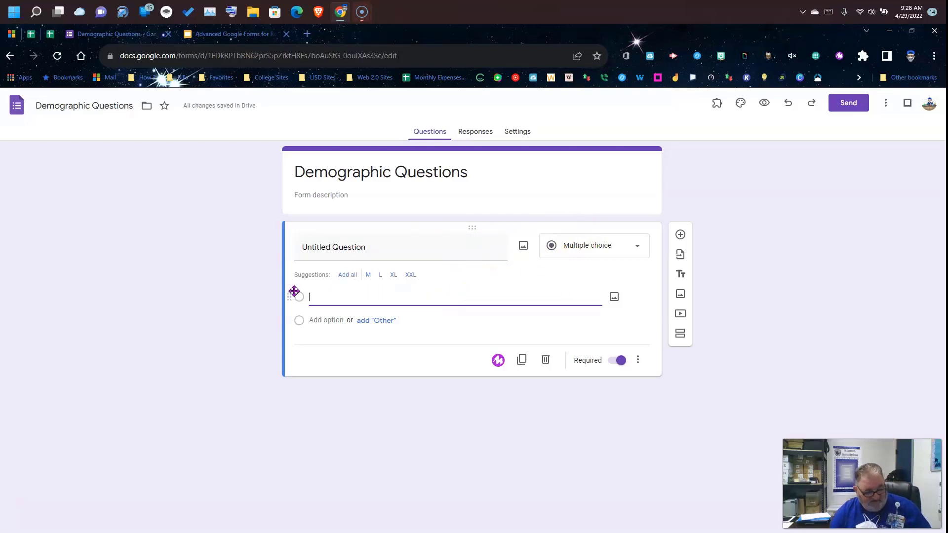
pyautogui.click(319, 246)
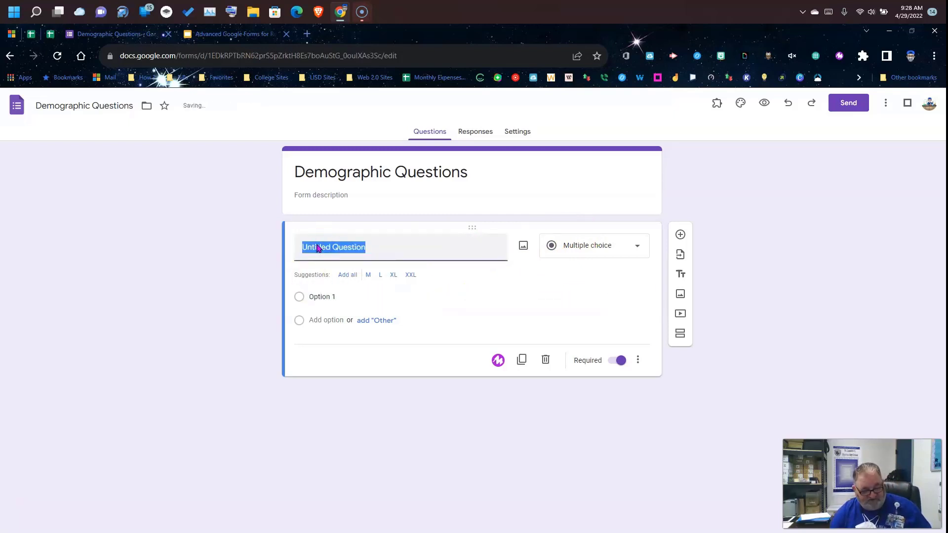
pyautogui.hotkey('ctrl', 'v')
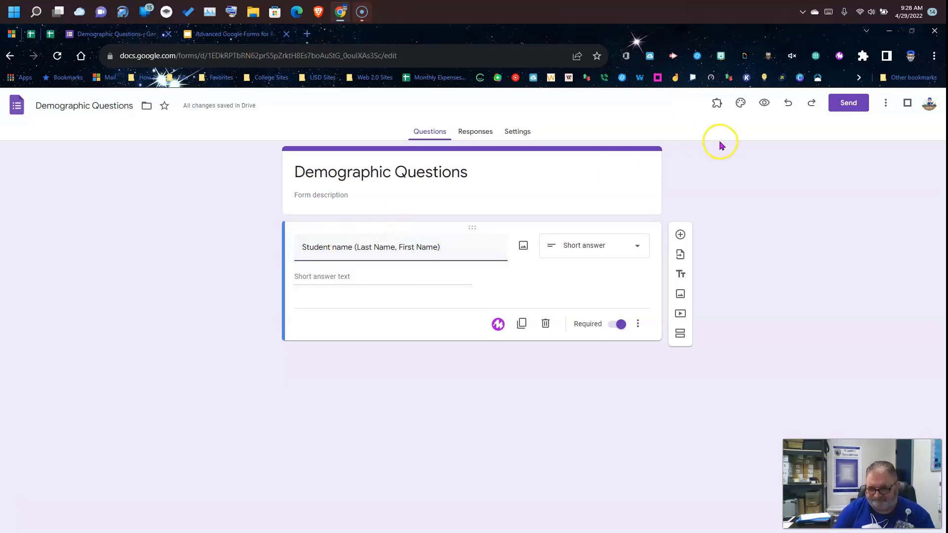
# - Add a second question titled "Student ID" below the student name question
pyautogui.click(680, 237)
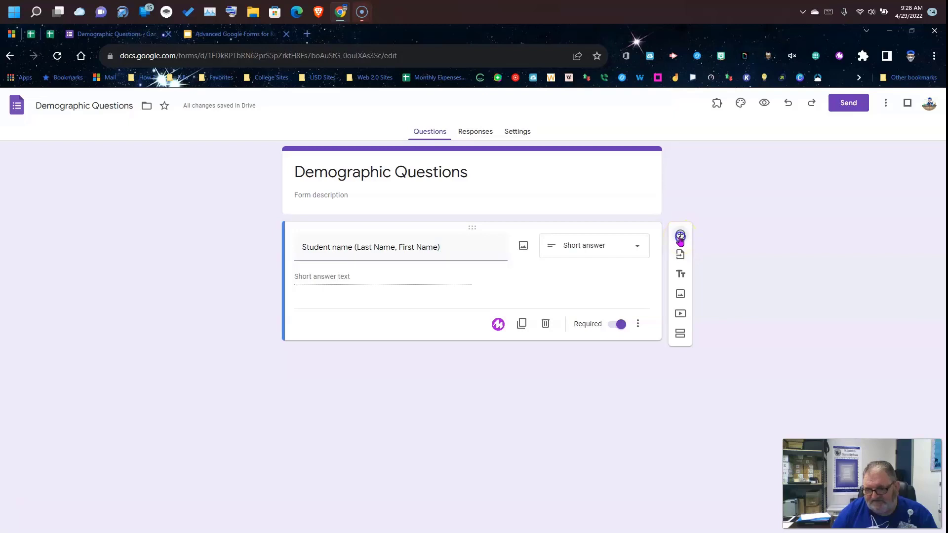
pyautogui.write('Stu')
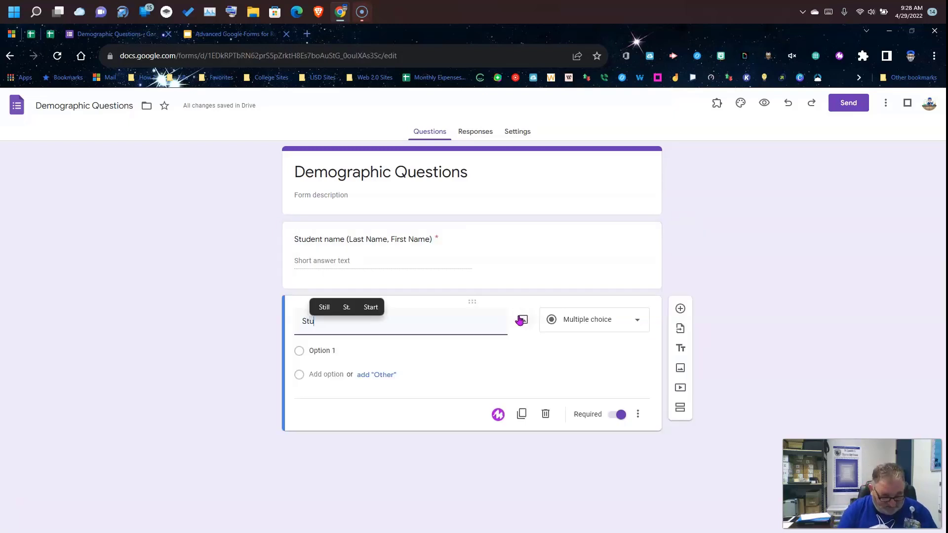
pyautogui.write('dent ID')
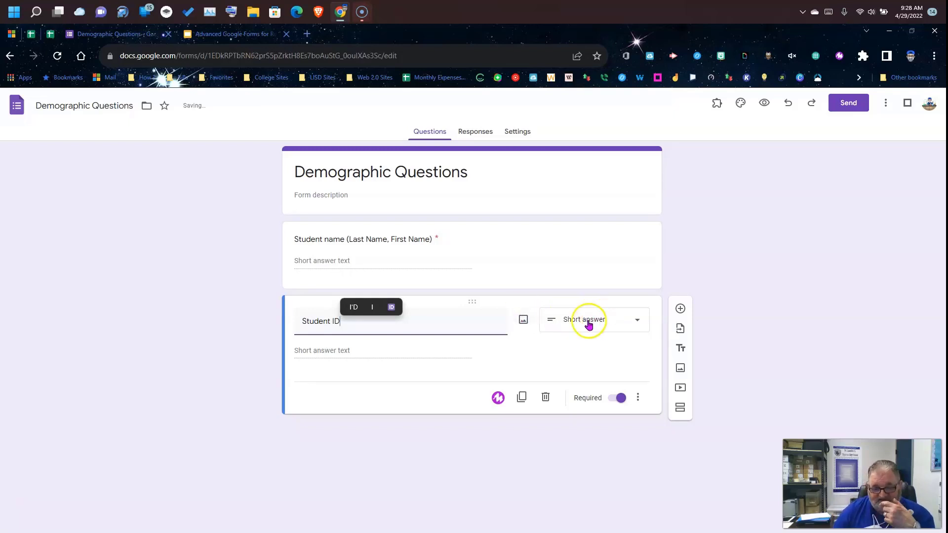
# - Add response validation to the Student ID question that only accepts a whole number
pyautogui.click(639, 399)
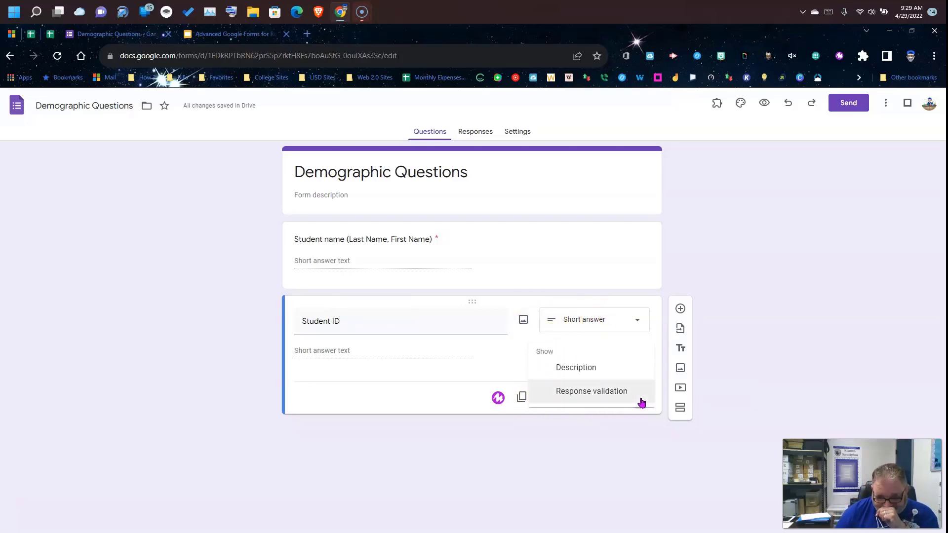
pyautogui.click(586, 392)
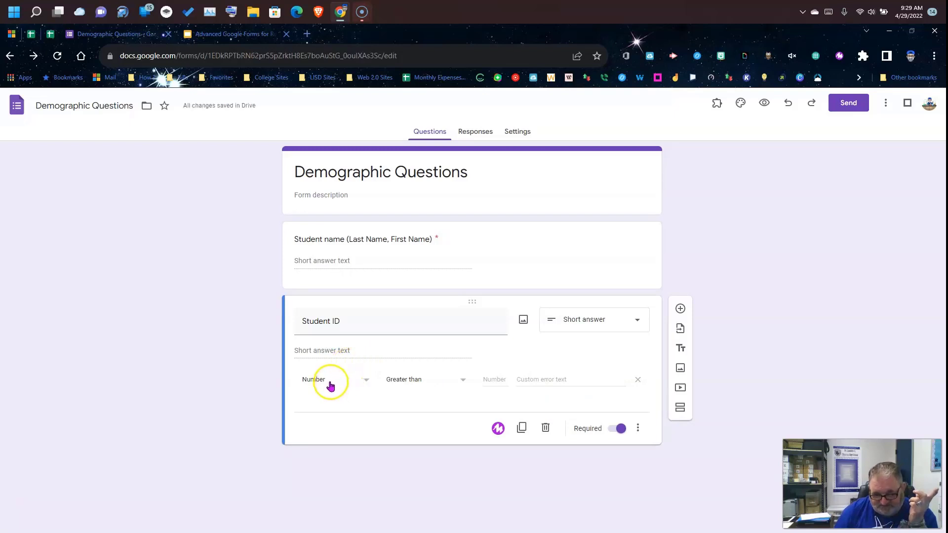
pyautogui.click(459, 379)
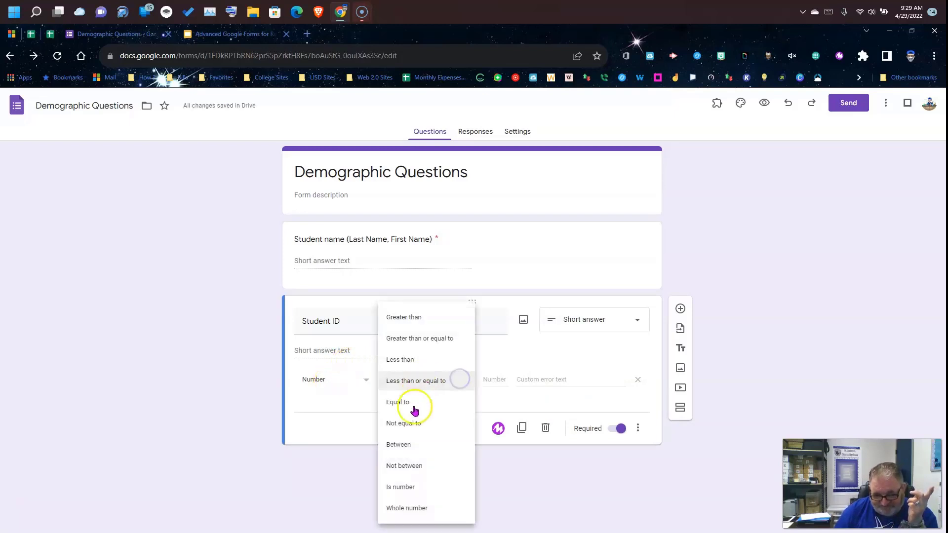
pyautogui.click(416, 506)
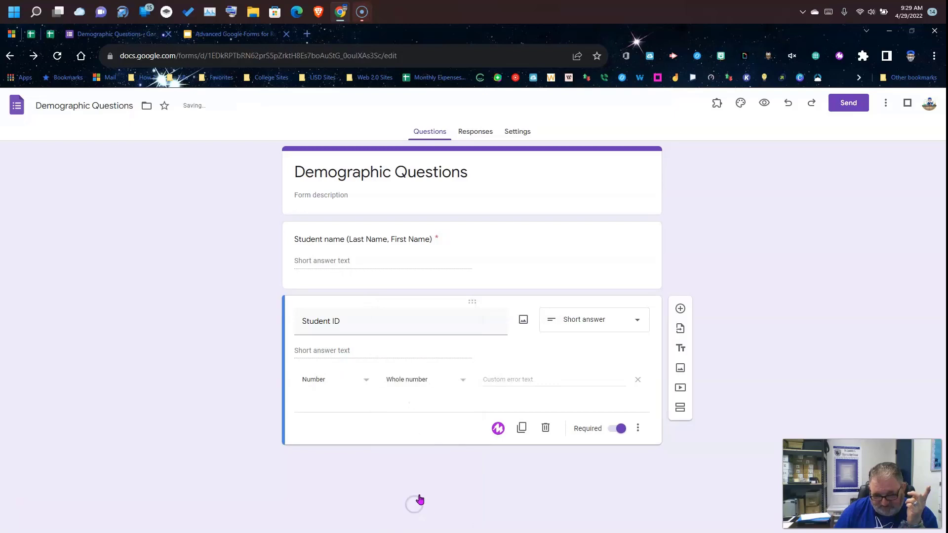
# - Set the Student ID question's custom validation error text to "Please enter your Student ID Correctly!"
pyautogui.click(490, 379)
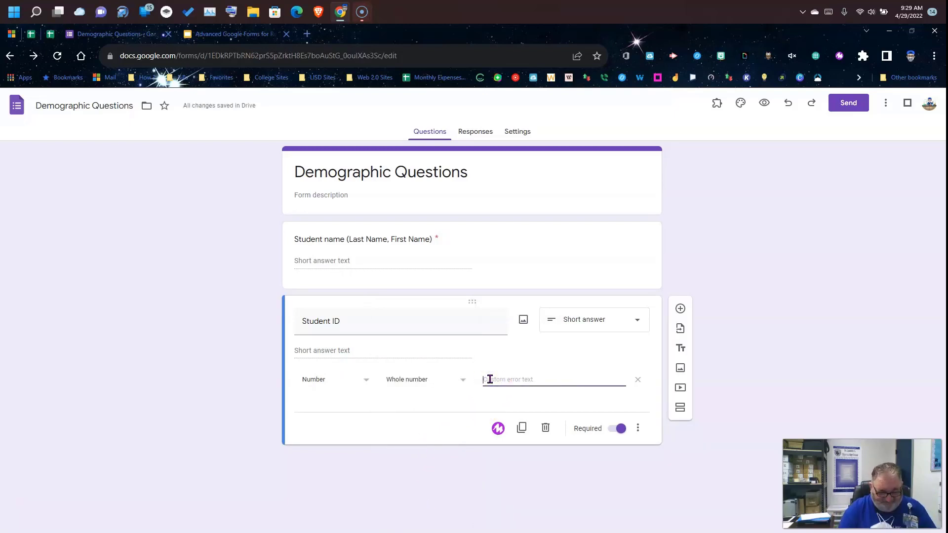
pyautogui.write('Please')
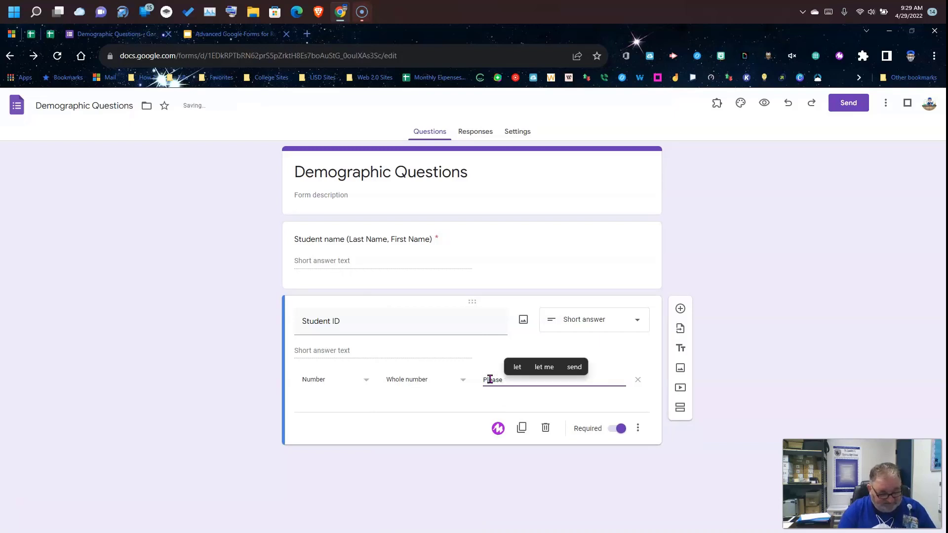
pyautogui.write(' typ')
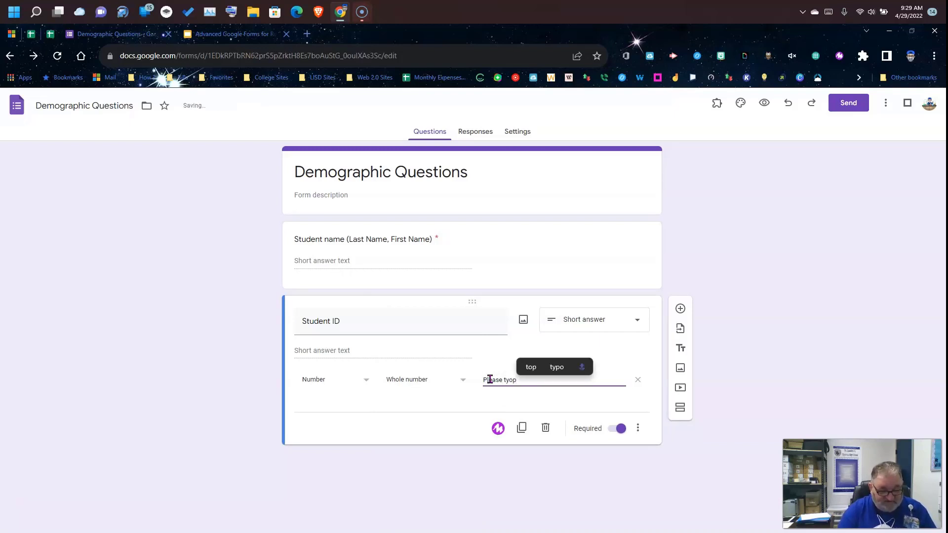
pyautogui.press('BackSpace')
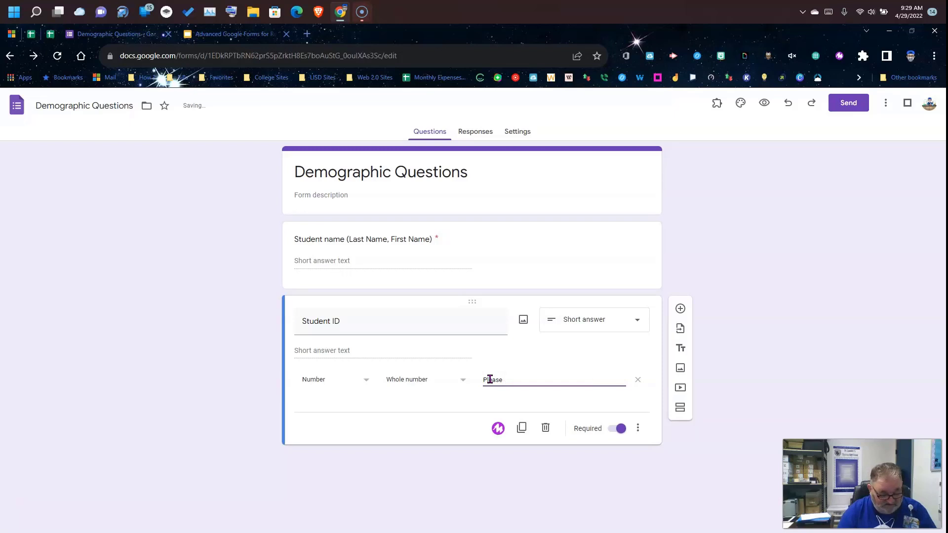
pyautogui.write('enter your')
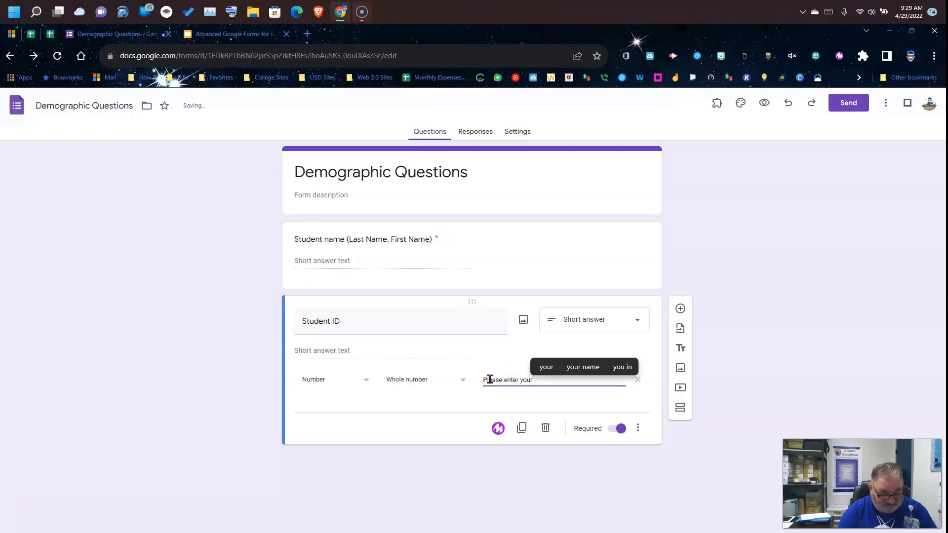
pyautogui.write(' Student ')
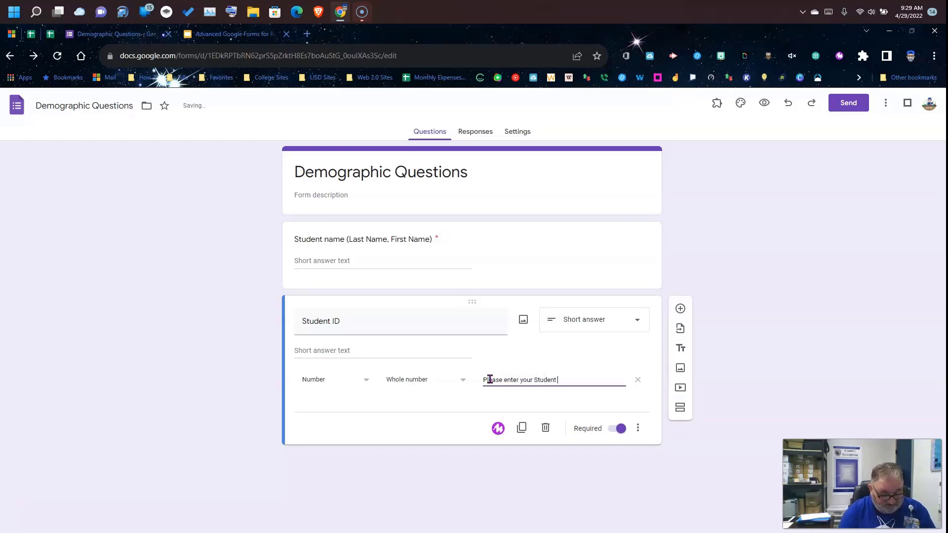
pyautogui.write('ID Co')
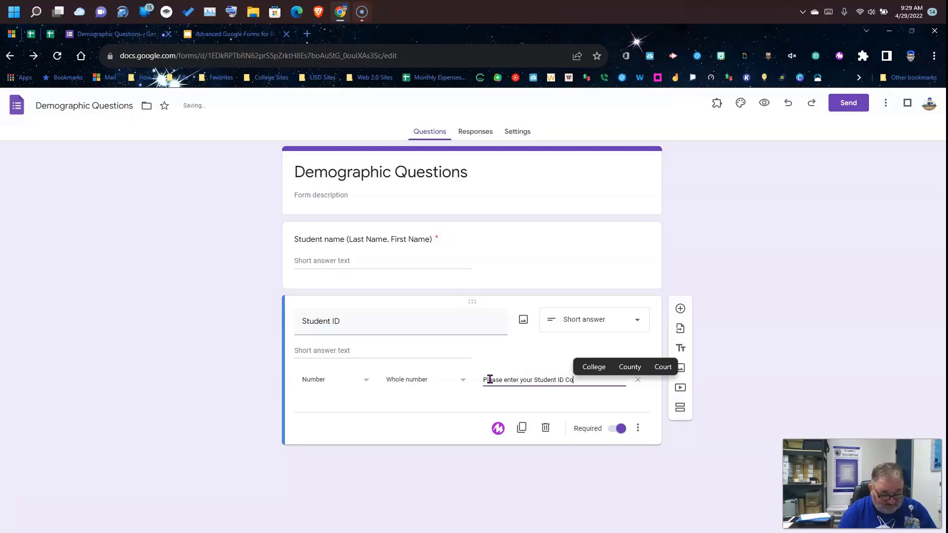
pyautogui.write('rrectly!')
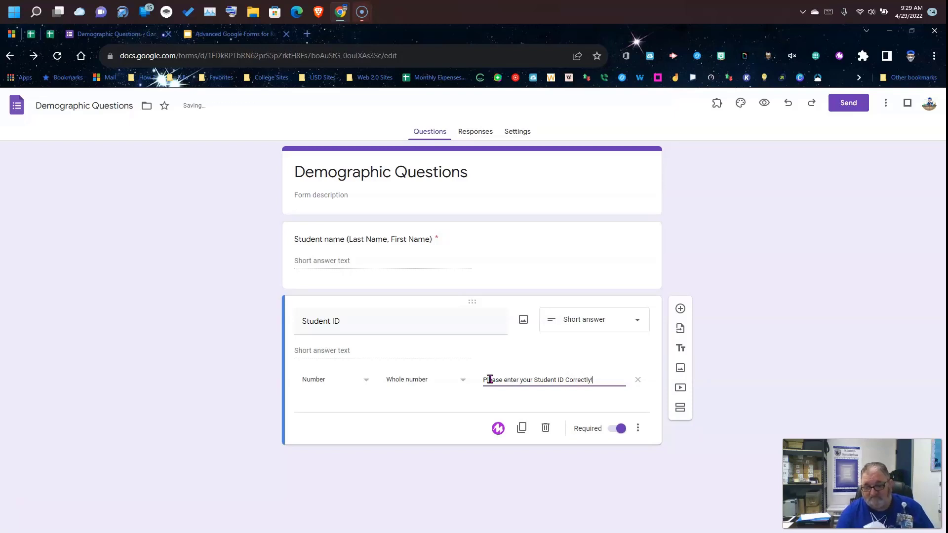
pyautogui.click(443, 504)
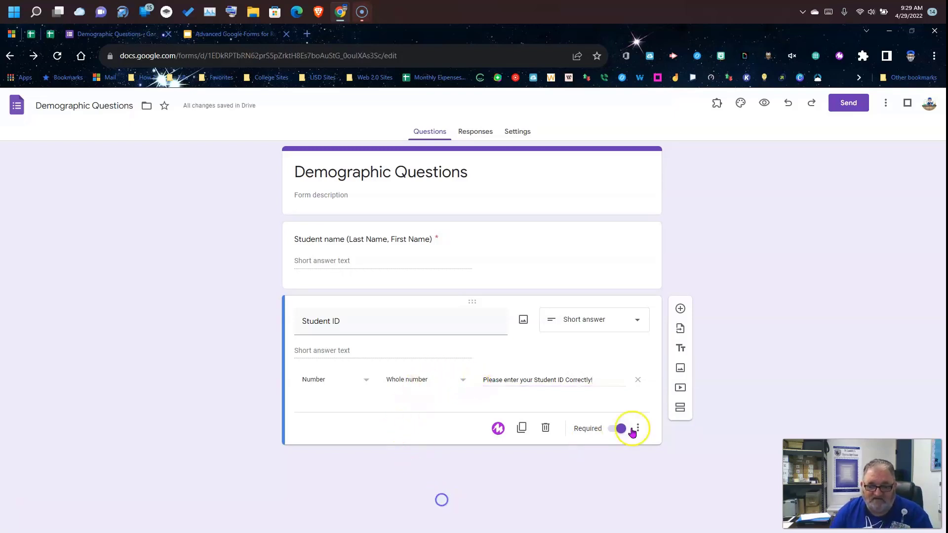
# - Add a multiple choice question titled "Class Period" below the Student ID question
pyautogui.click(681, 311)
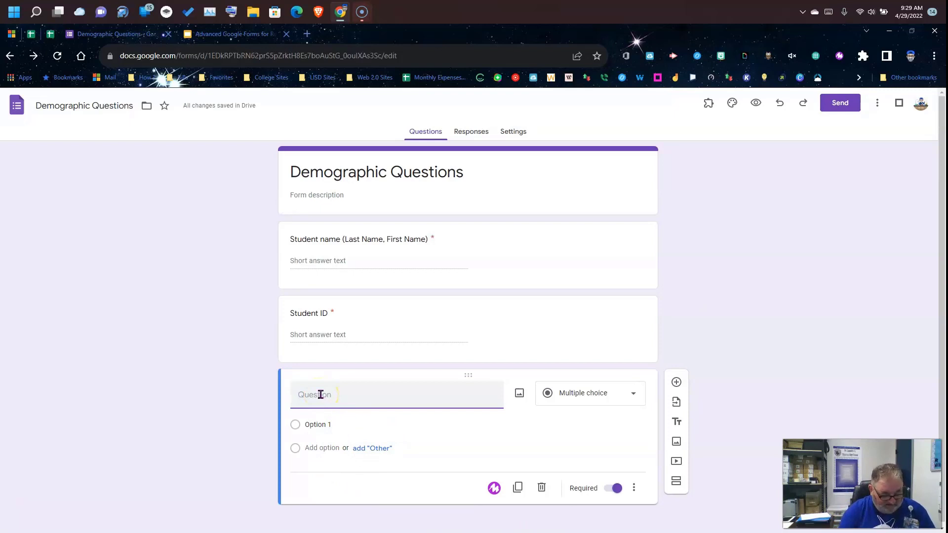
pyautogui.write('Class period')
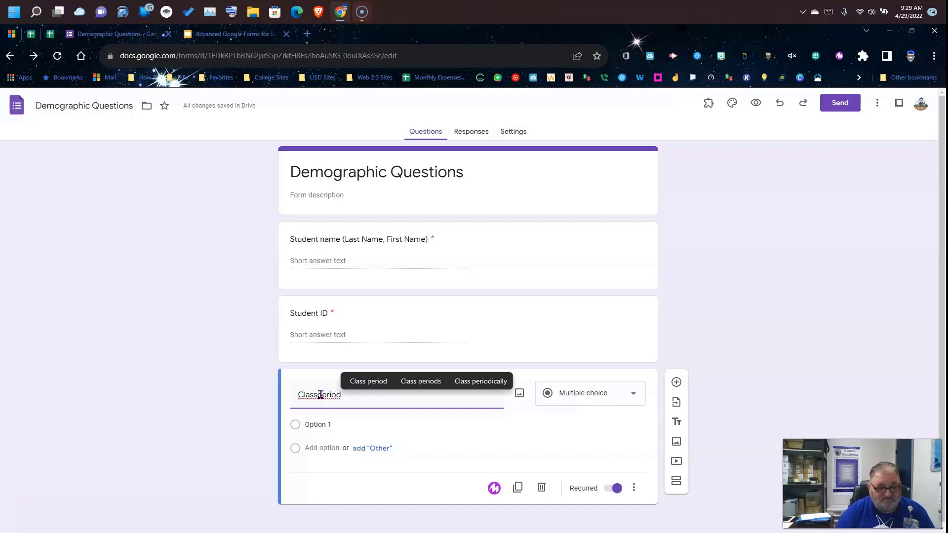
pyautogui.click(321, 394)
pyautogui.press('Delete')
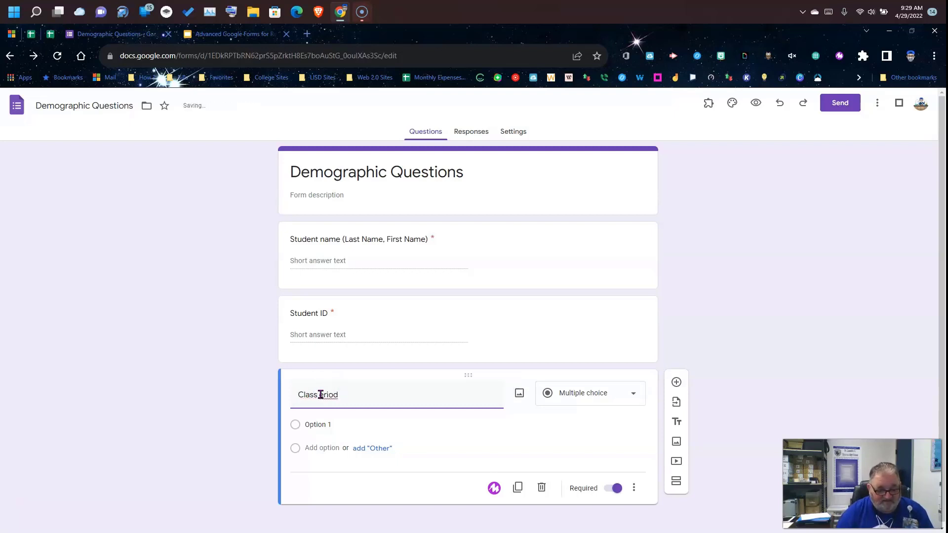
pyautogui.write('P')
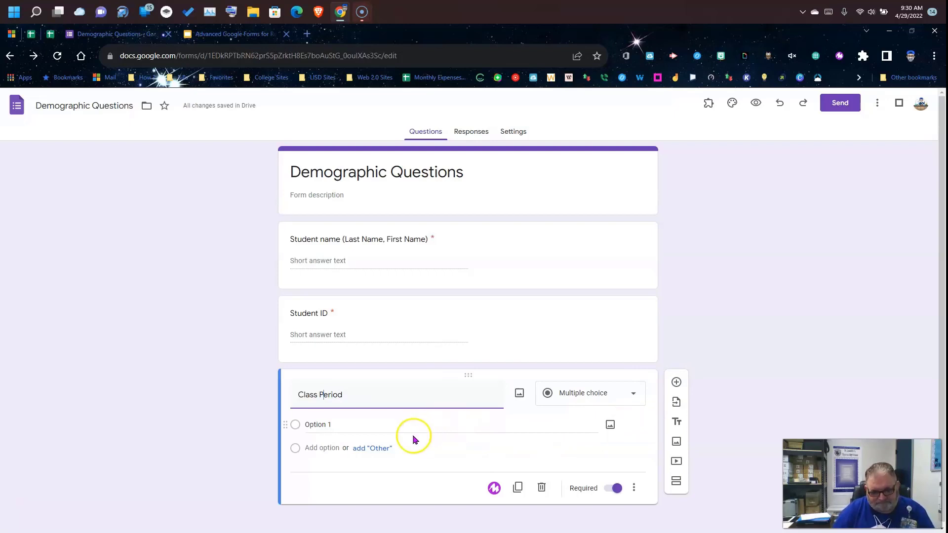
# - Enter "First Block" and "Second Block" as the first two options of the Class Period question
pyautogui.click(322, 425)
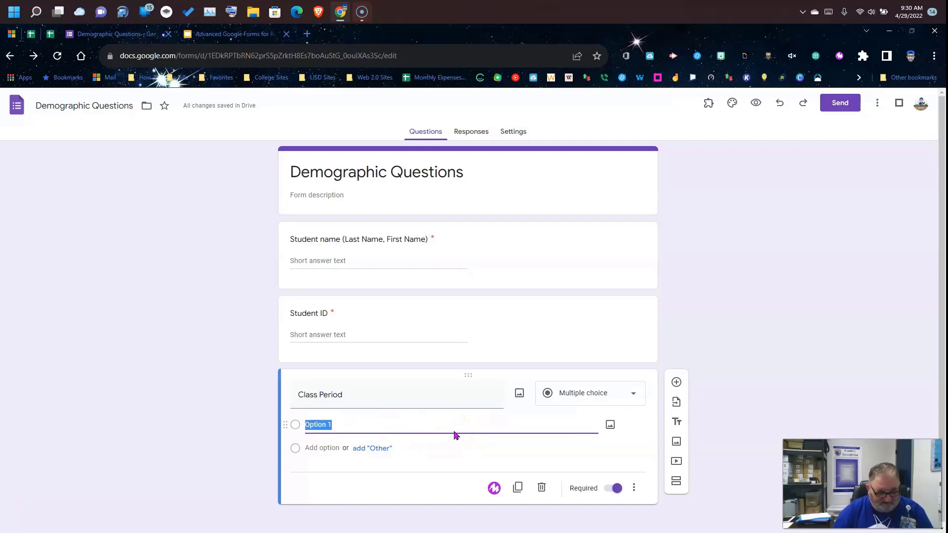
pyautogui.write('Firs')
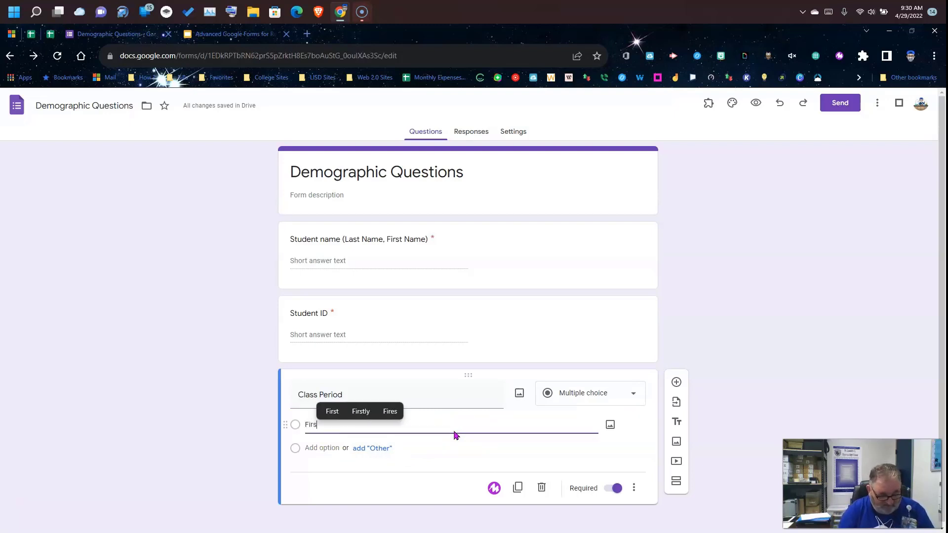
pyautogui.write('t Block')
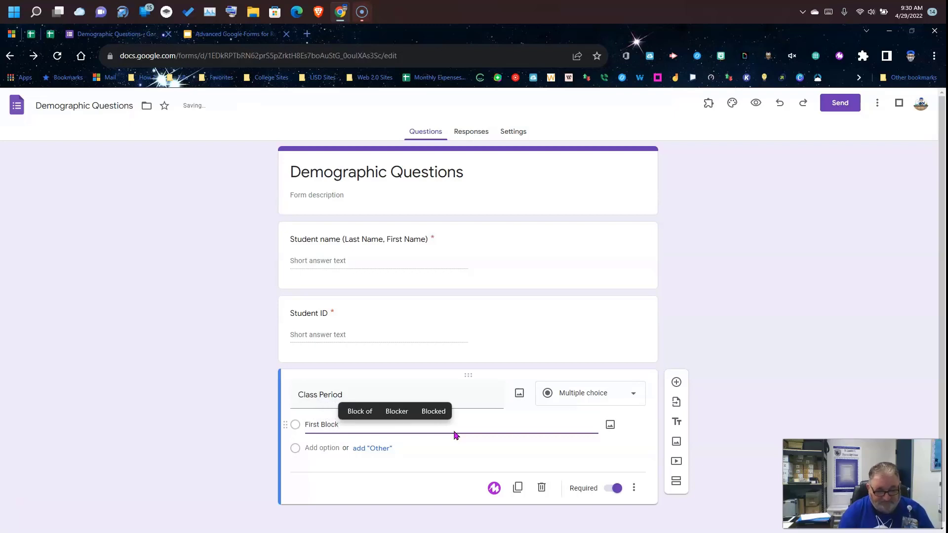
pyautogui.press('Tab')
pyautogui.press('Tab')
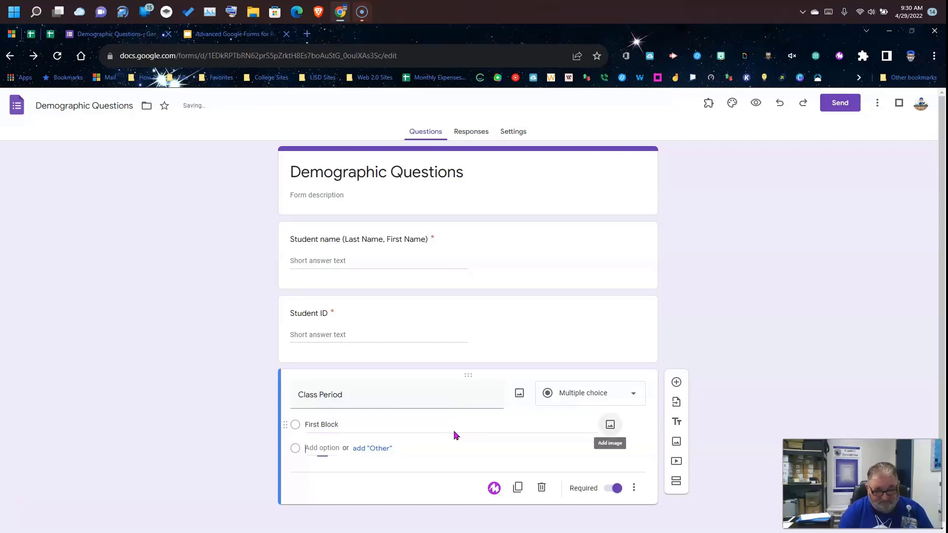
pyautogui.write('Second Bl')
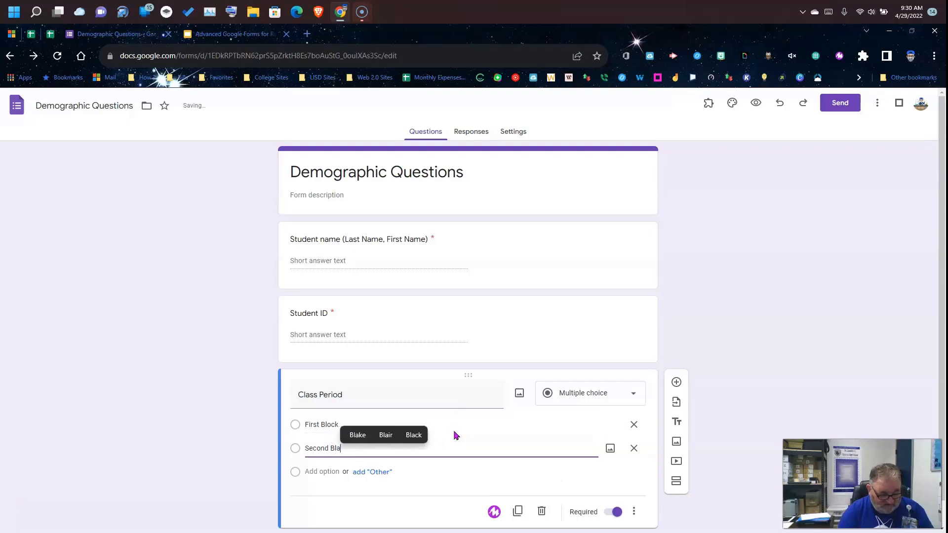
pyautogui.press('BackSpace')
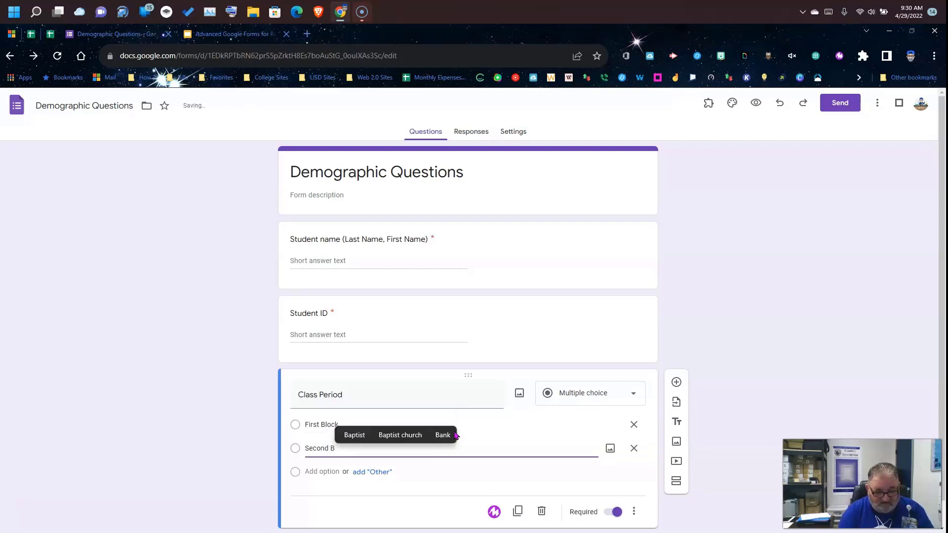
pyautogui.write('lock')
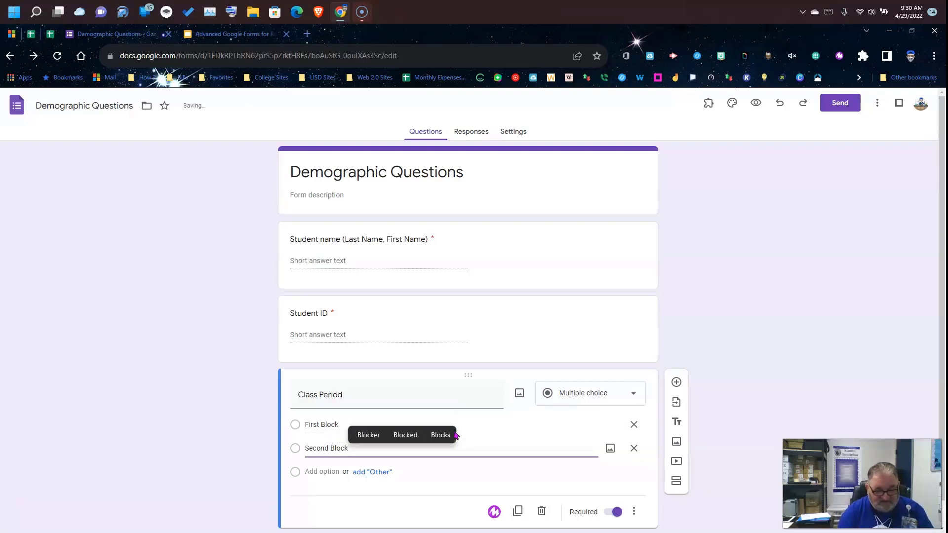
# - Add "Third Block" and "Fourth Block" as further options of the Class Period question
pyautogui.press('Tab')
pyautogui.press('Tab')
pyautogui.press('Tab')
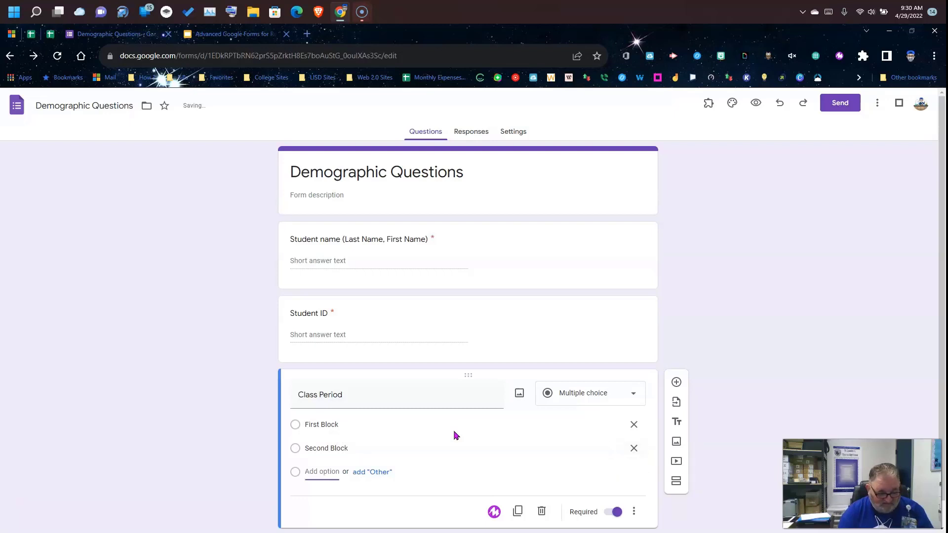
pyautogui.write('Third B')
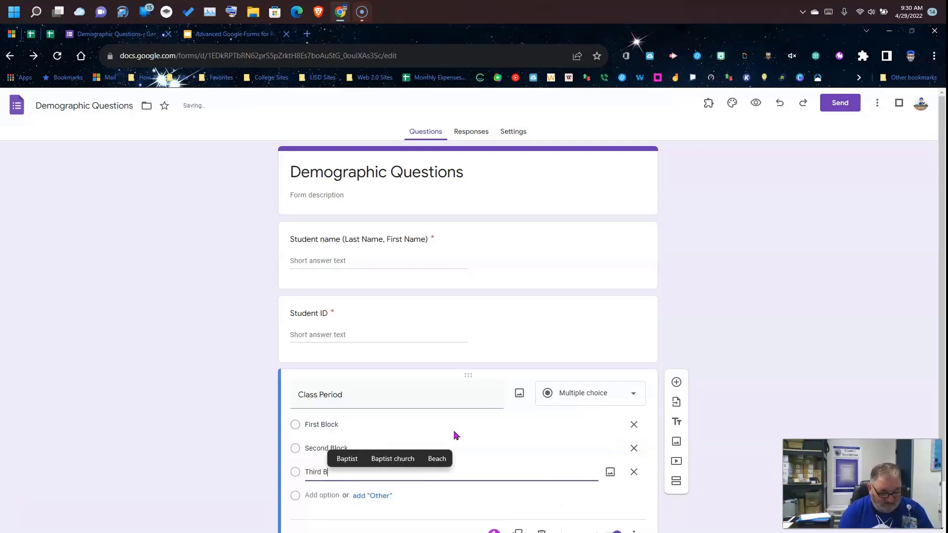
pyautogui.write('lock')
pyautogui.press('Tab')
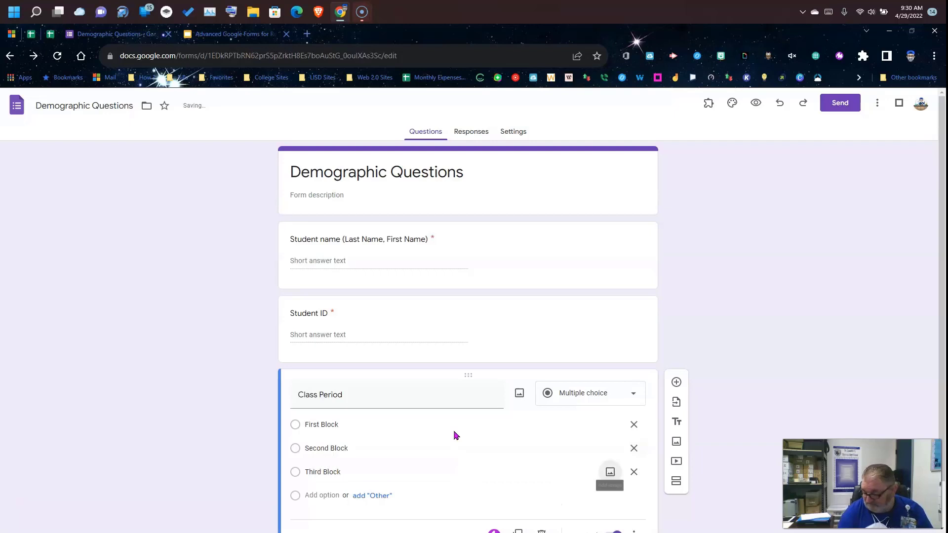
pyautogui.press('Tab')
pyautogui.press('Tab')
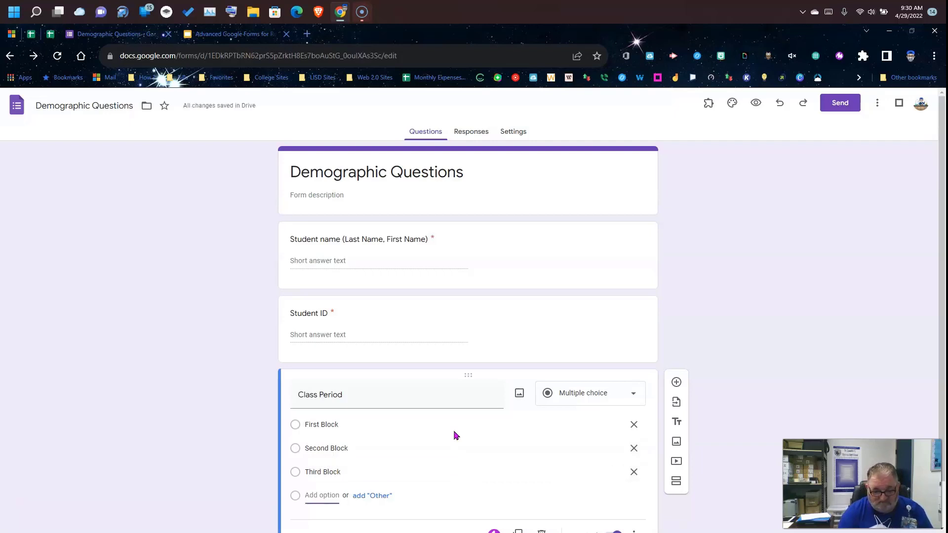
pyautogui.write('Four')
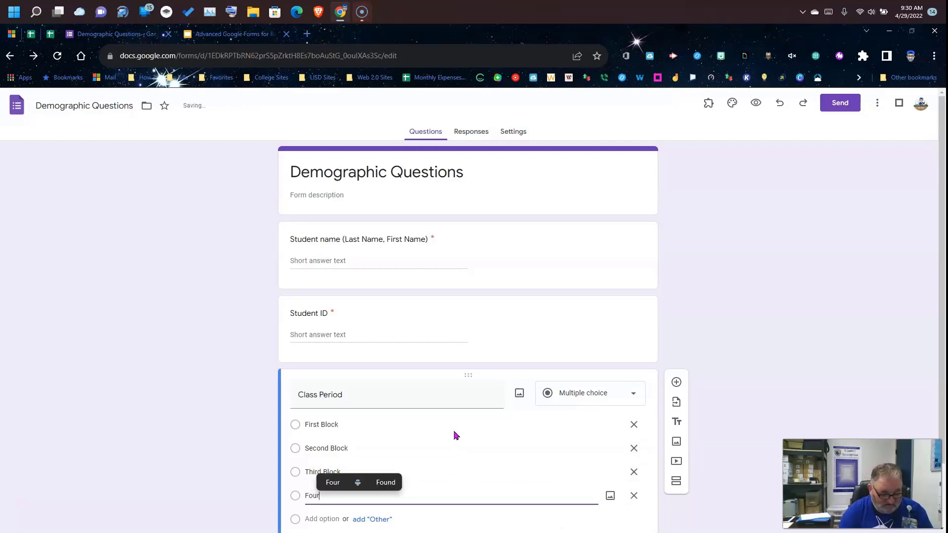
pyautogui.write('th Bl')
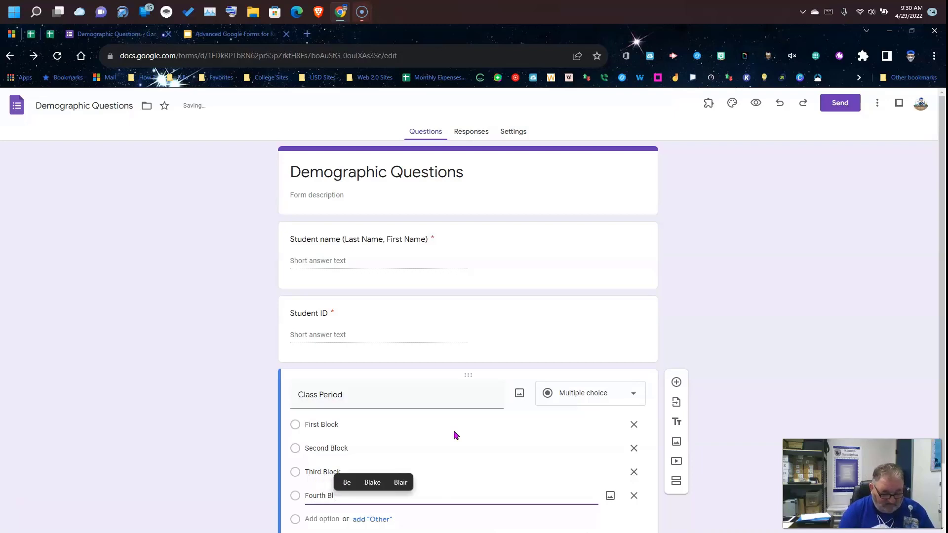
pyautogui.write('okc')
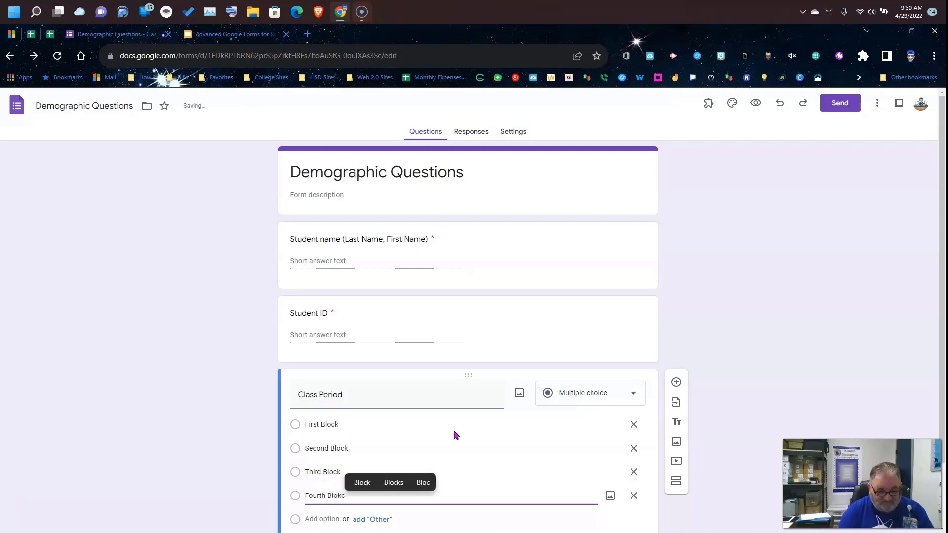
pyautogui.press('BackSpace')
pyautogui.press('BackSpace')
pyautogui.write('ck')
pyautogui.click(456, 435)
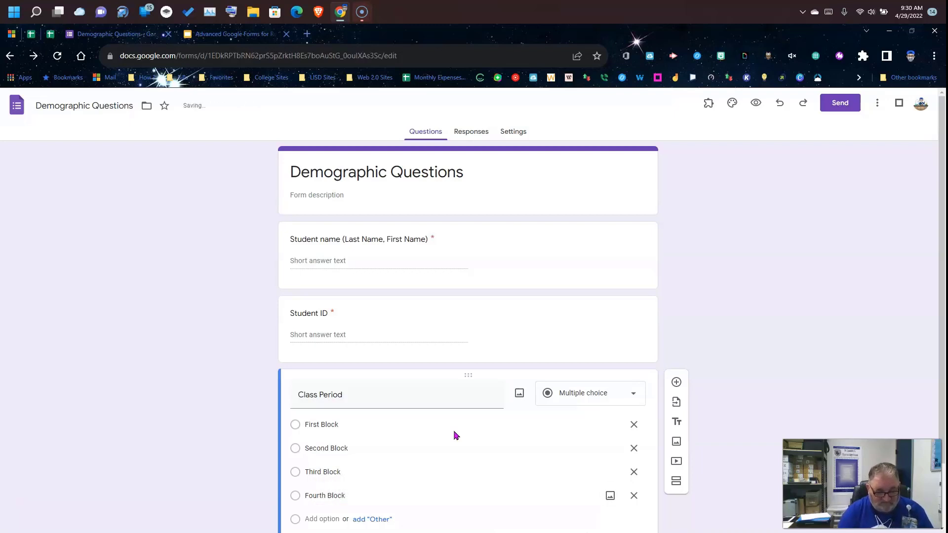
# - Add "Fifth Block" and "Sixth Block" as the last options of the Class Period question
pyautogui.press('Tab')
pyautogui.press('Tab')
pyautogui.press('Tab')
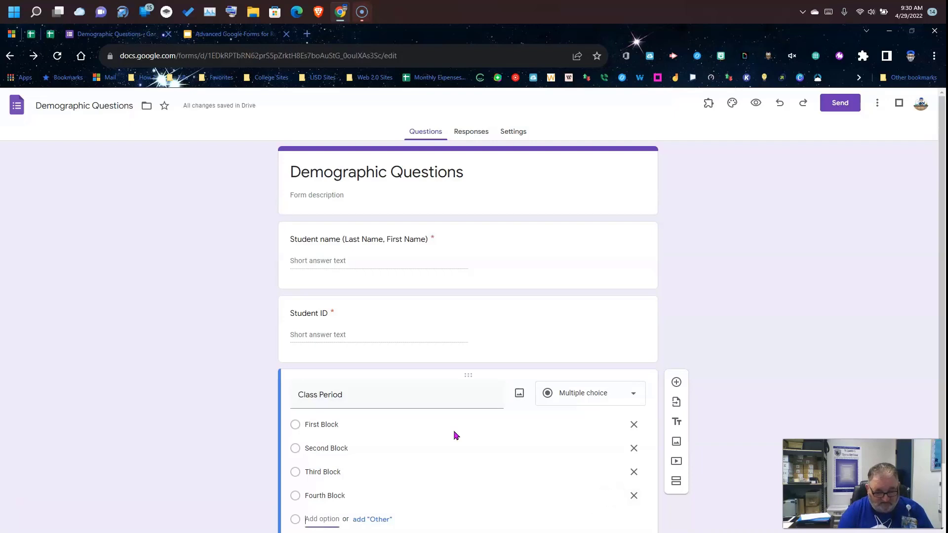
pyautogui.write('Fifth')
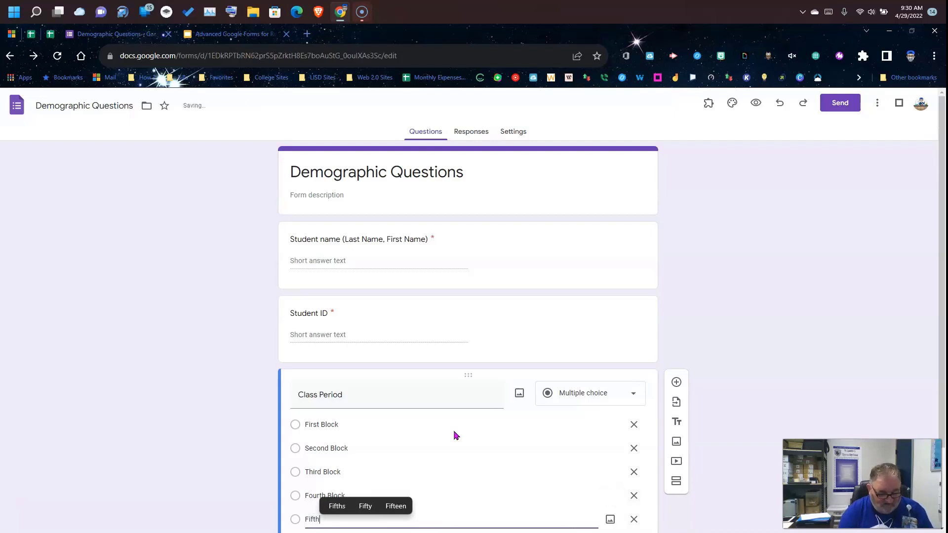
pyautogui.write(' Block')
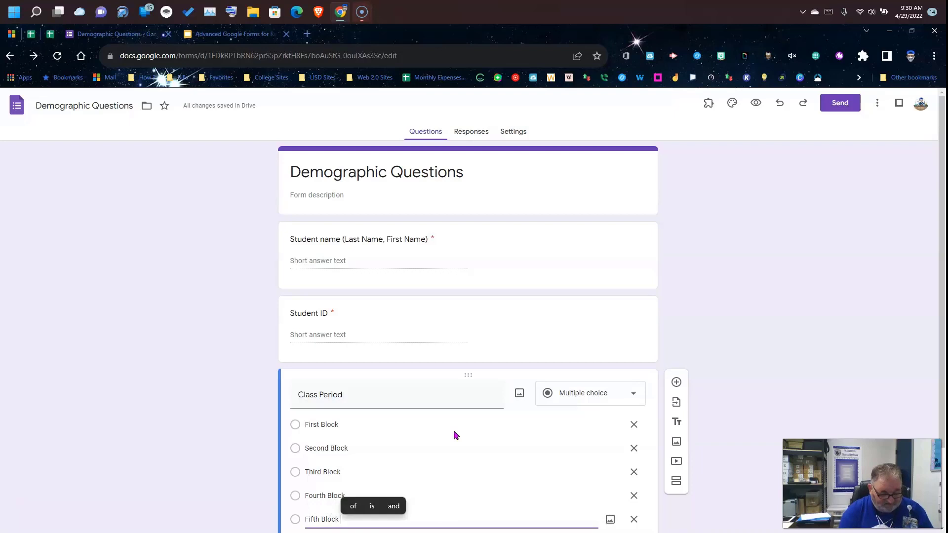
pyautogui.press('Tab')
pyautogui.press('Tab')
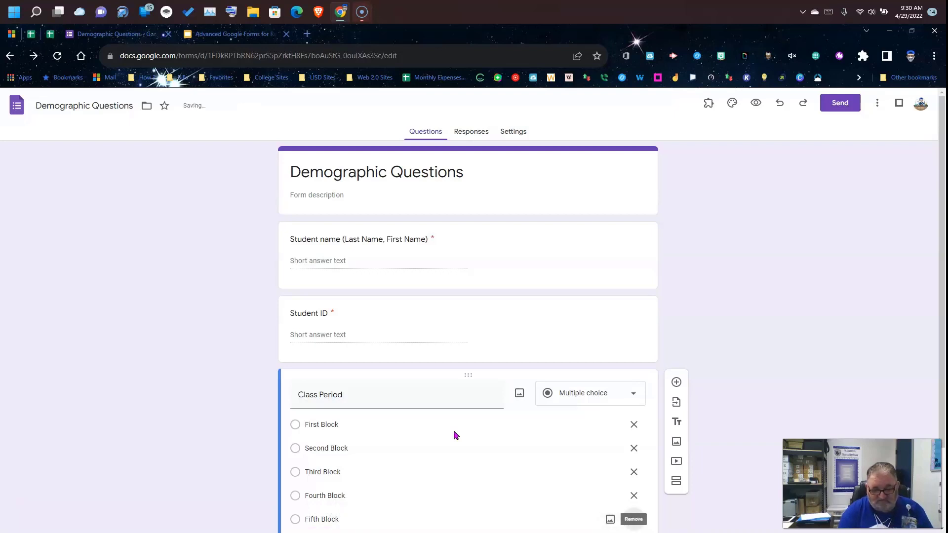
pyautogui.press('Tab')
pyautogui.write('S')
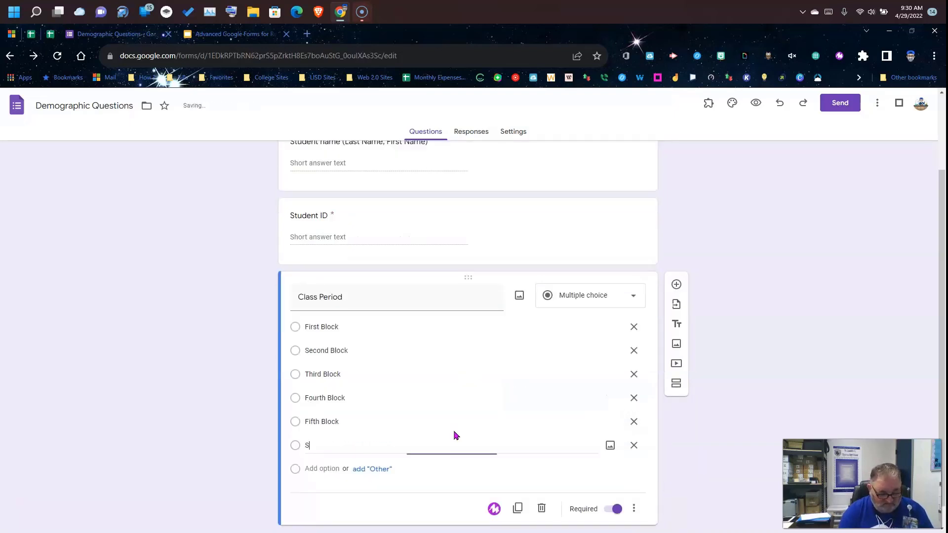
pyautogui.write('ixth Block')
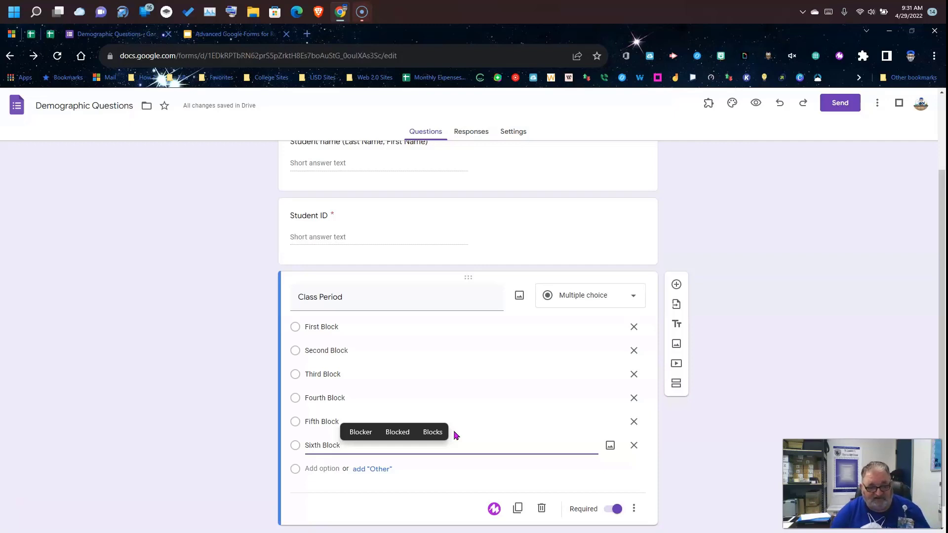
pyautogui.click(743, 391)
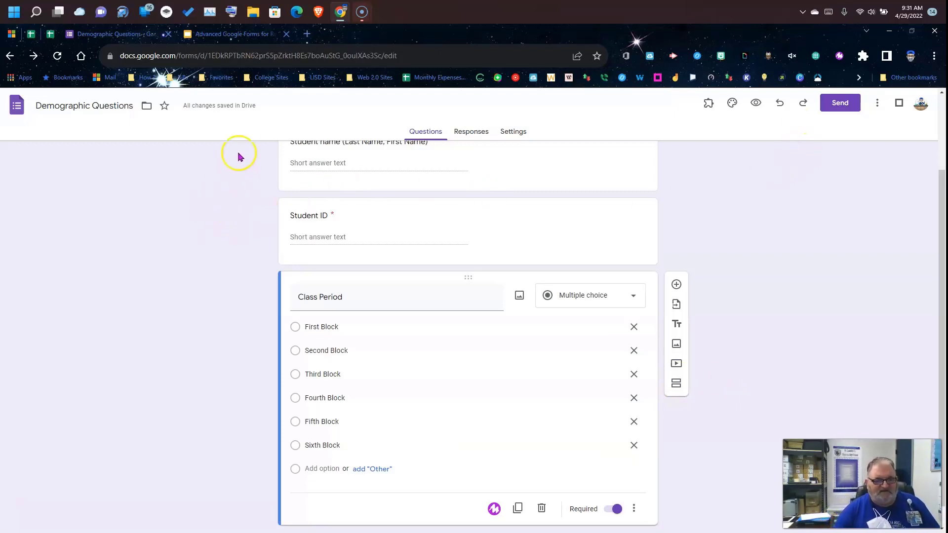
# - Create a new form from the Blank Quiz template and title it "Remediation Quiz"
pyautogui.click(226, 34)
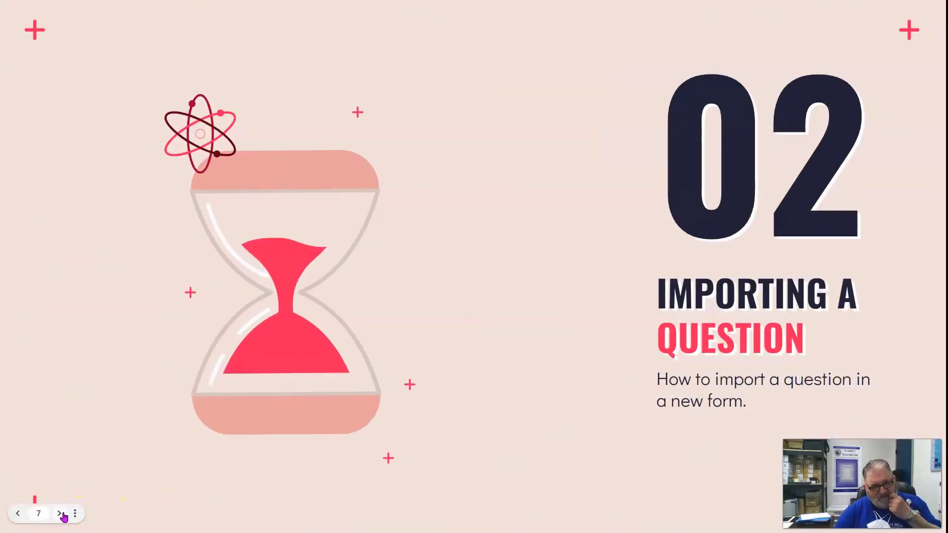
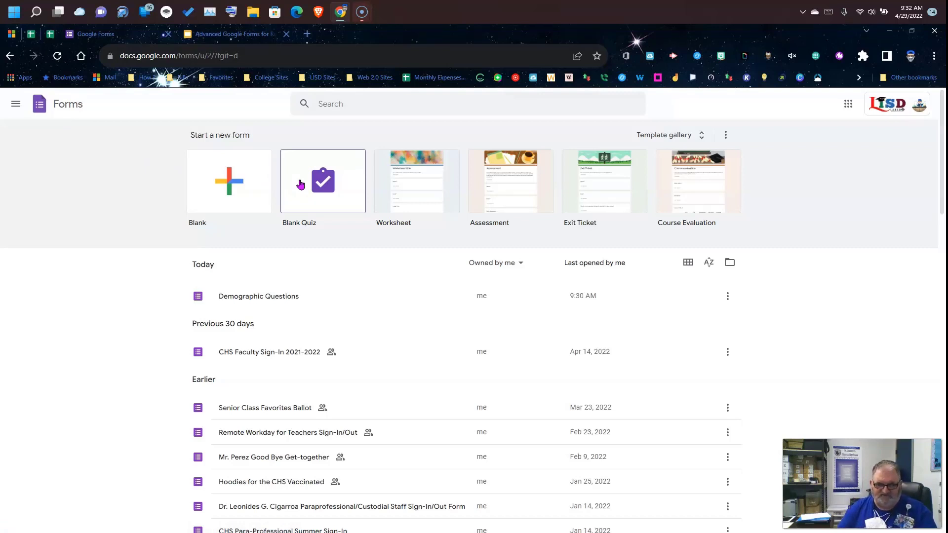
pyautogui.click(292, 182)
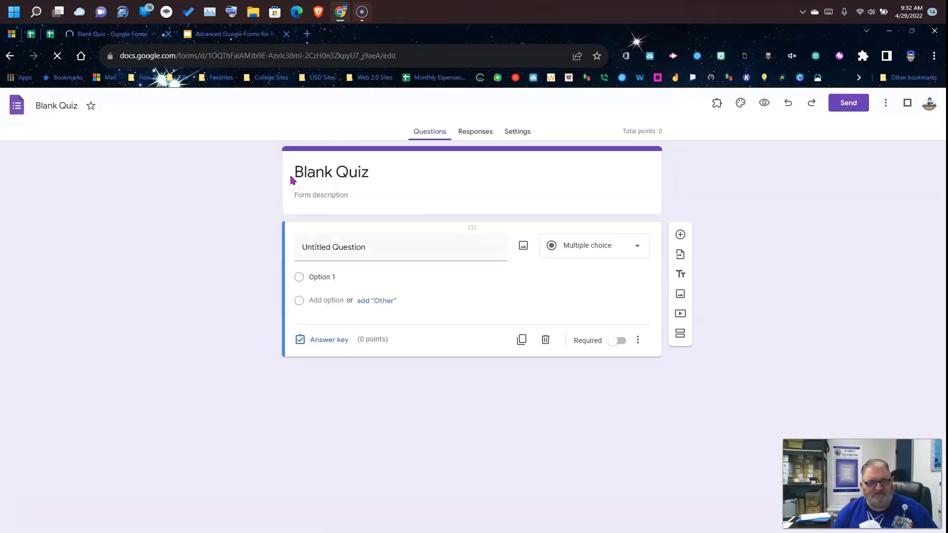
pyautogui.click(332, 173)
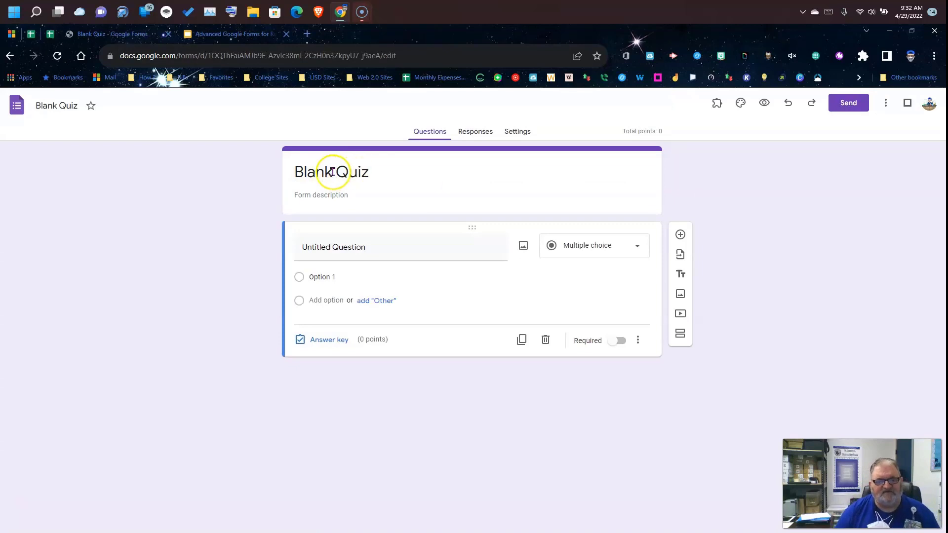
pyautogui.doubleClick(331, 172)
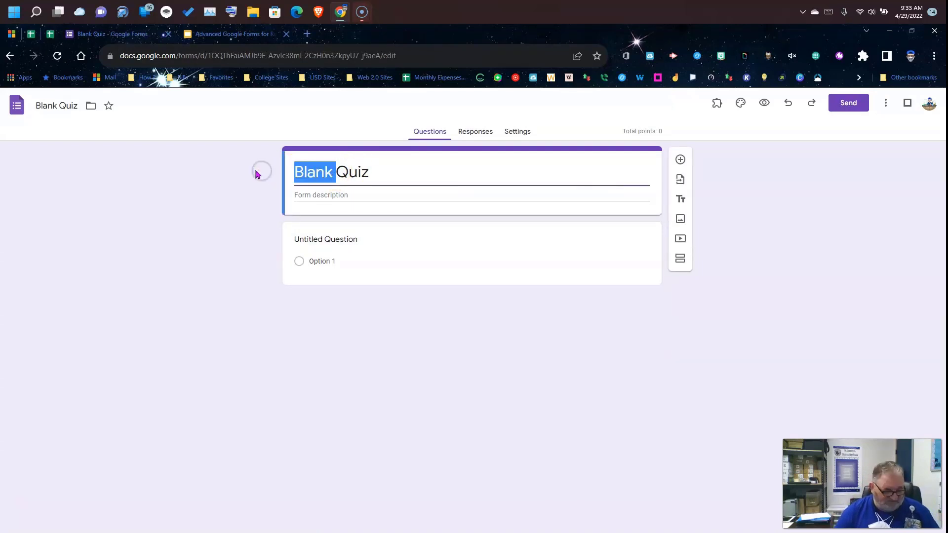
pyautogui.write('Remedia')
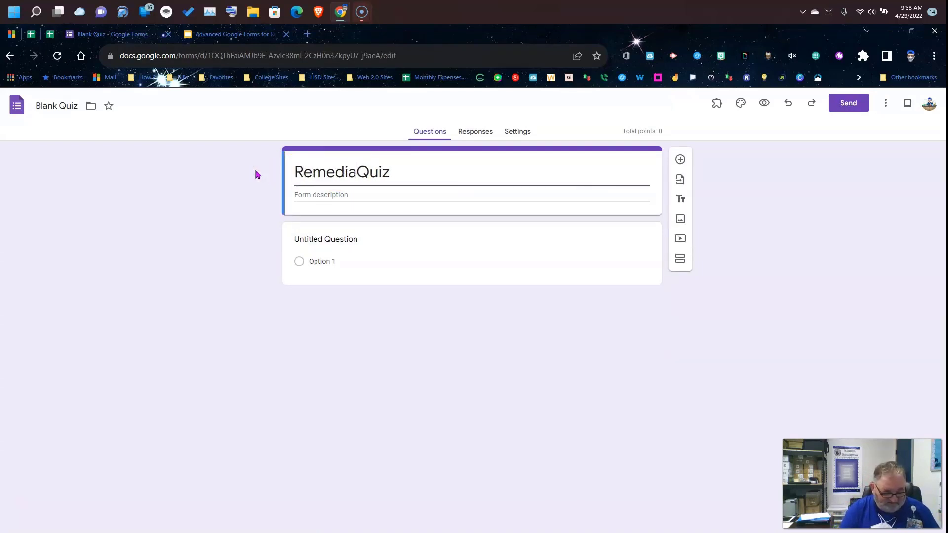
pyautogui.write('tion')
pyautogui.click(247, 156)
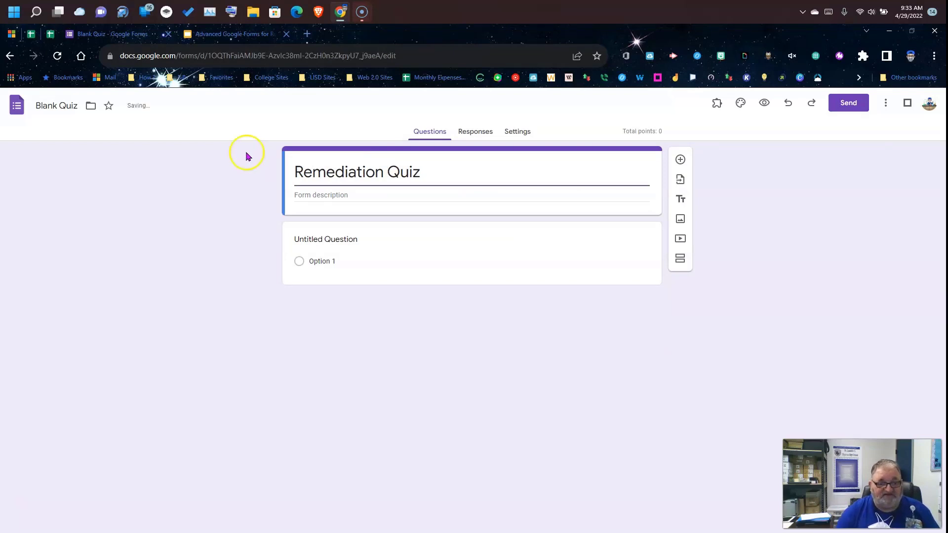
# - Rename the form's file from its default name to "Remediation Quiz"
pyautogui.doubleClick(55, 108)
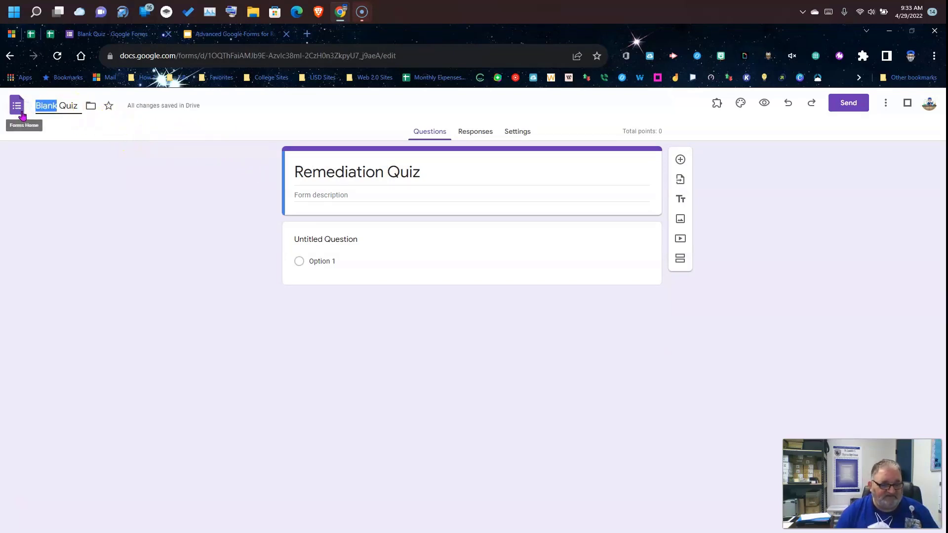
pyautogui.write('remediatio')
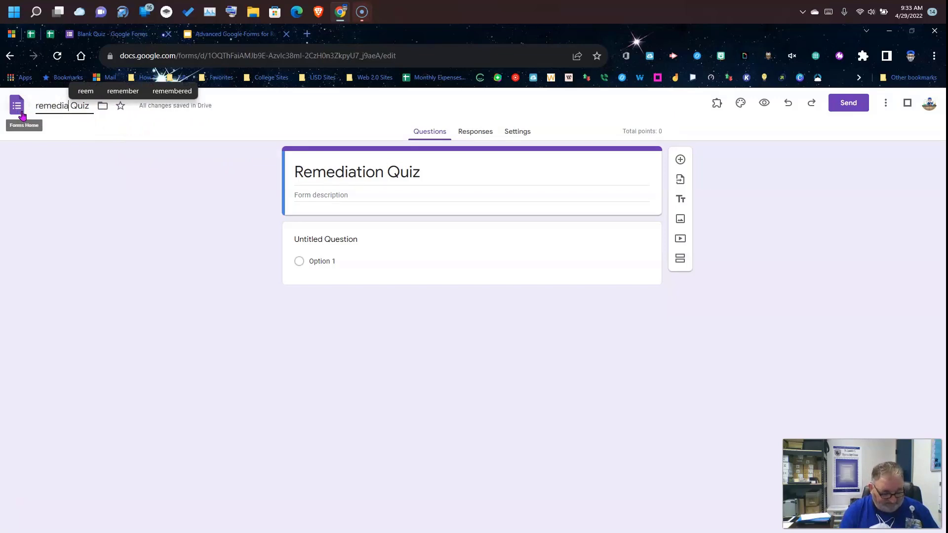
pyautogui.write('n')
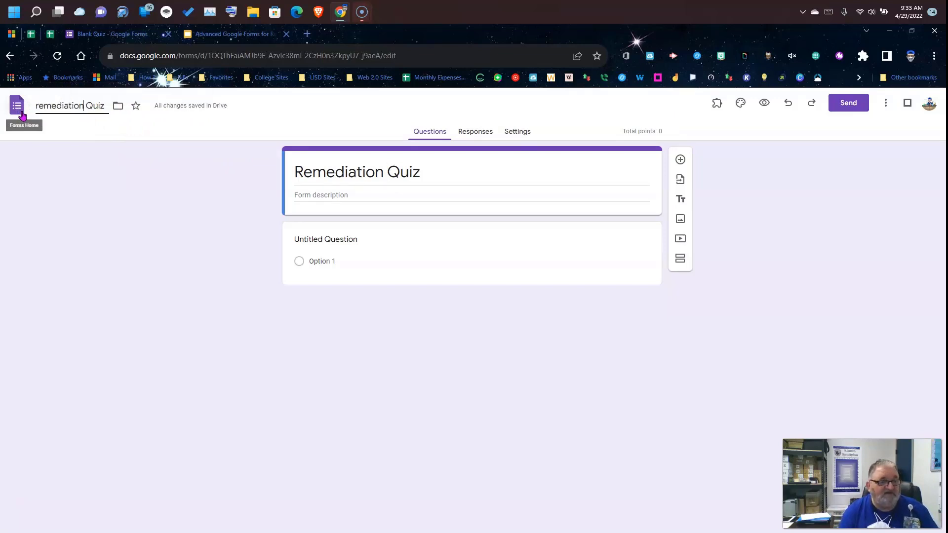
pyautogui.press('Home')
pyautogui.press('Delete')
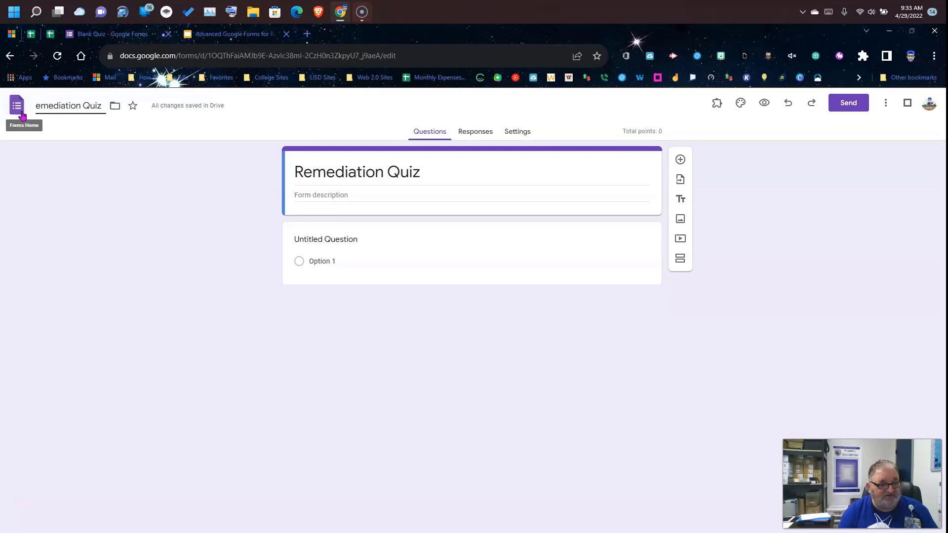
pyautogui.write('R')
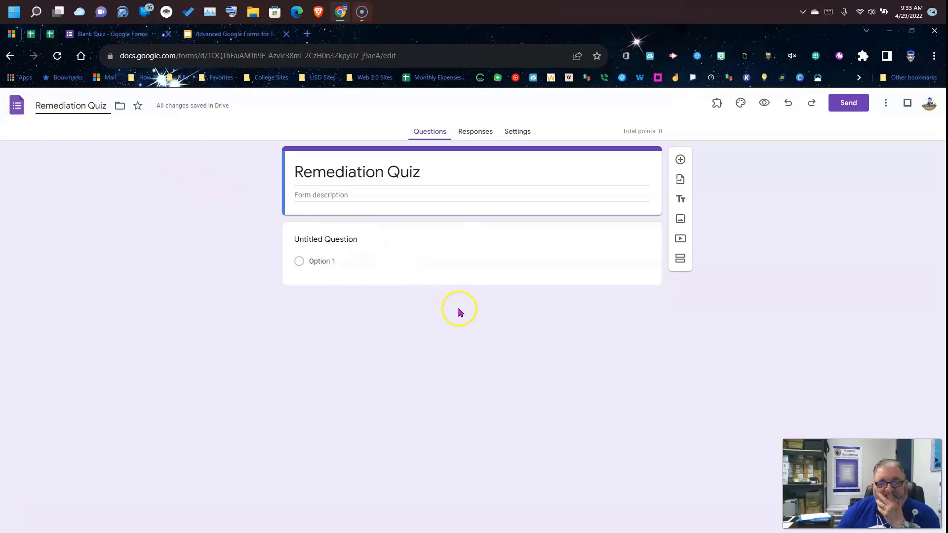
# - Set the quiz's grades to be released later, after manual review
pyautogui.click(473, 130)
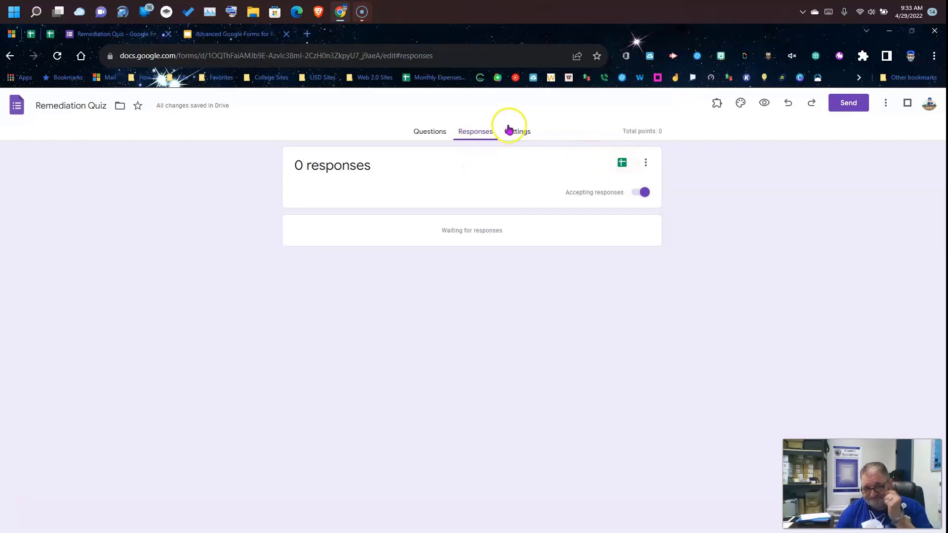
pyautogui.click(525, 136)
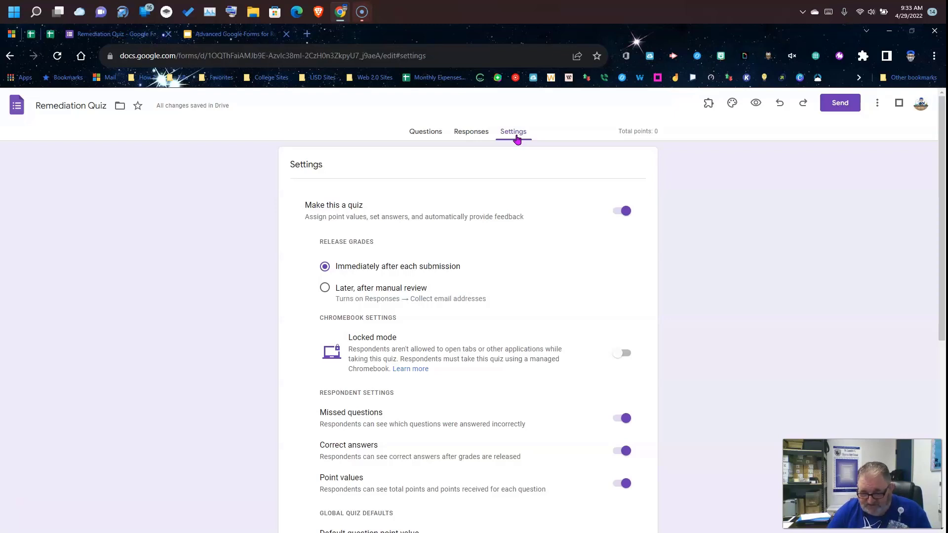
pyautogui.click(370, 290)
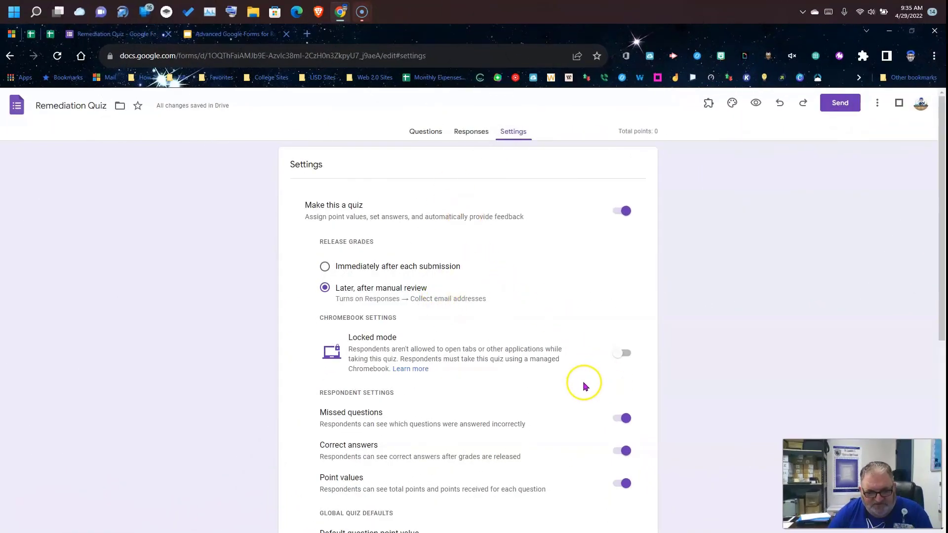
# - Turn off the respondent settings Correct answers and Missed questions for the quiz
pyautogui.scroll(-1, 581, 385)
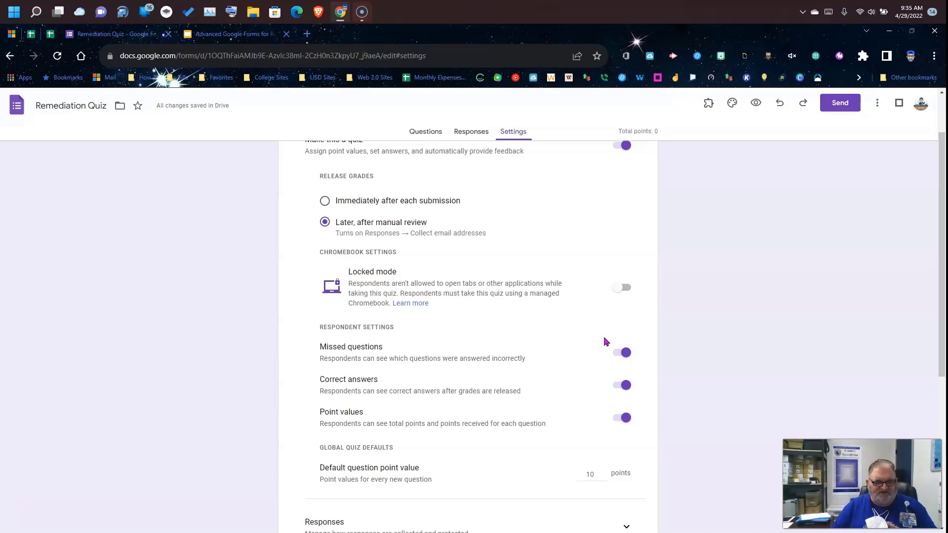
pyautogui.click(618, 390)
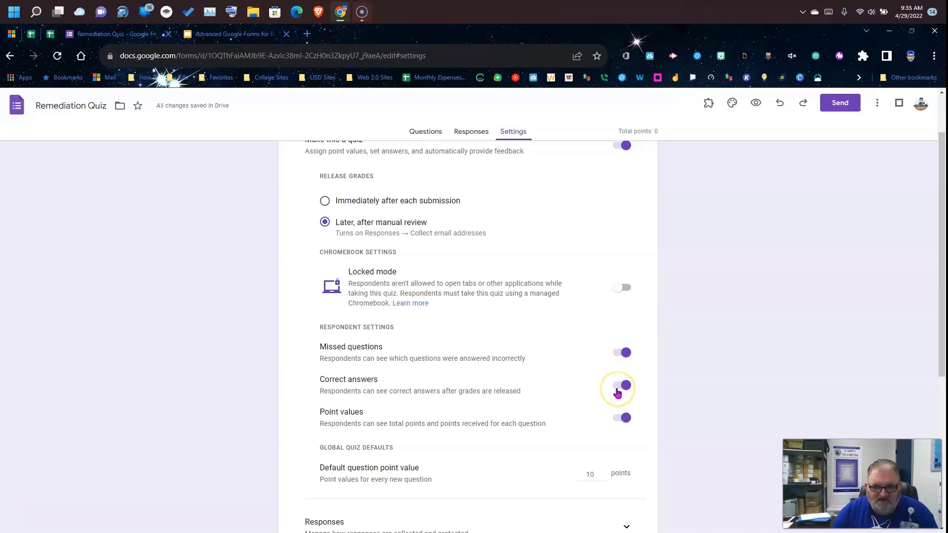
pyautogui.click(620, 388)
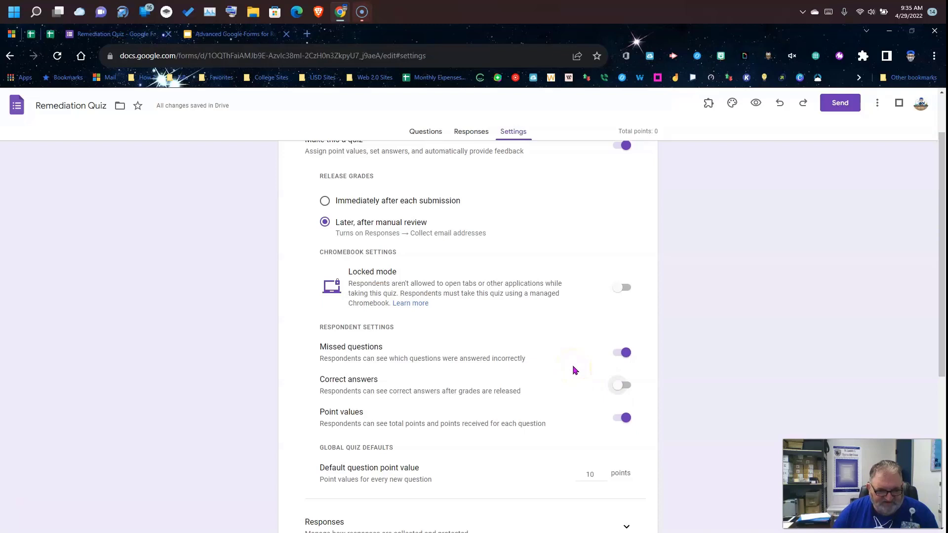
pyautogui.click(620, 355)
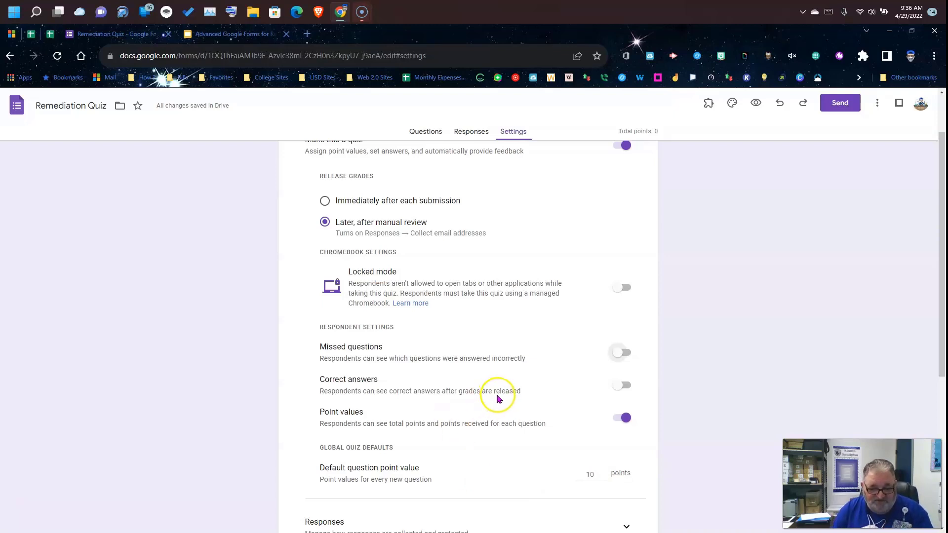
# - Limit the quiz to 1 response per respondent in the response settings
pyautogui.scroll(-2, 499, 398)
pyautogui.scroll(-1, 499, 409)
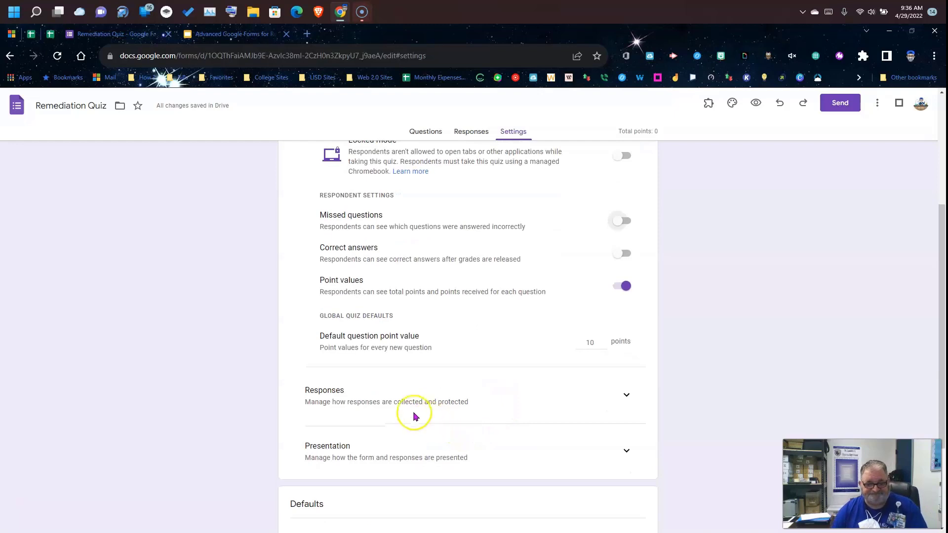
pyautogui.click(627, 396)
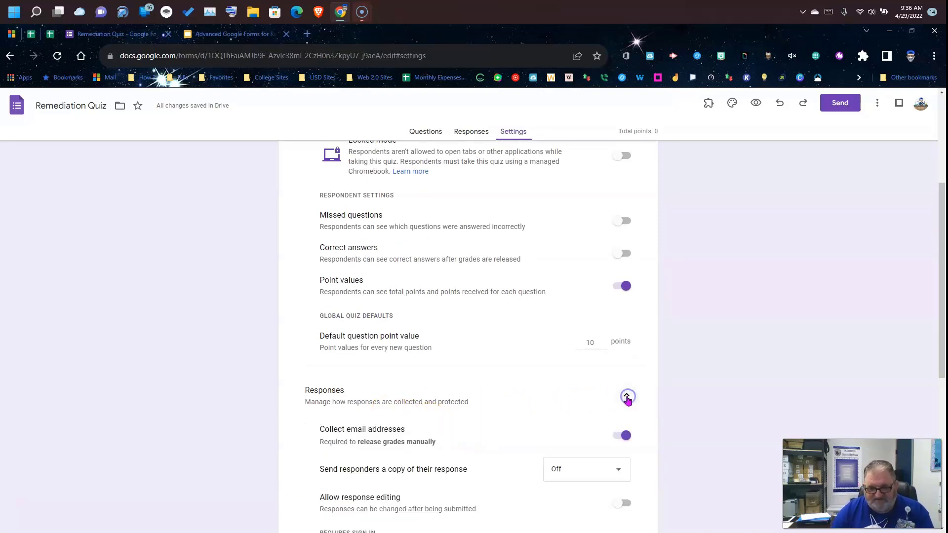
pyautogui.scroll(-1, 539, 417)
pyautogui.scroll(-1, 539, 417)
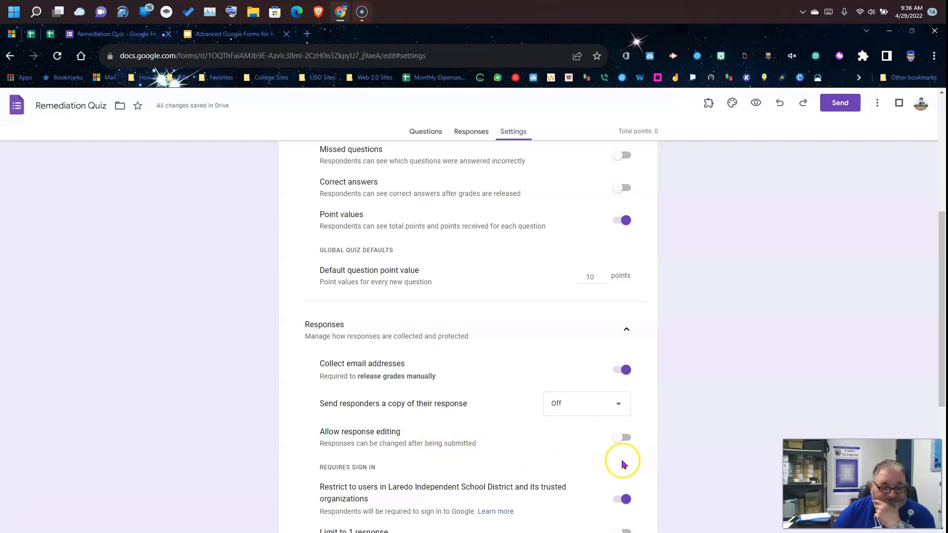
pyautogui.scroll(-2, 575, 498)
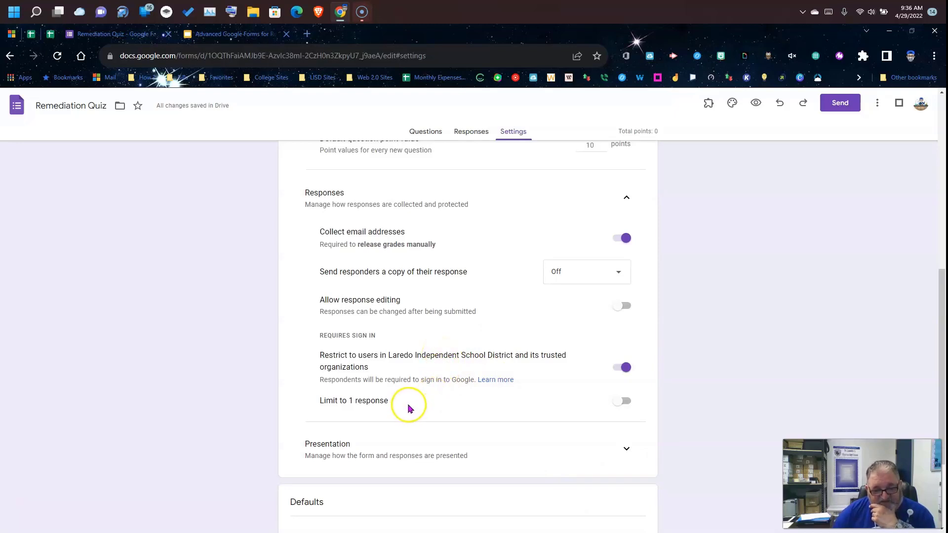
pyautogui.click(623, 401)
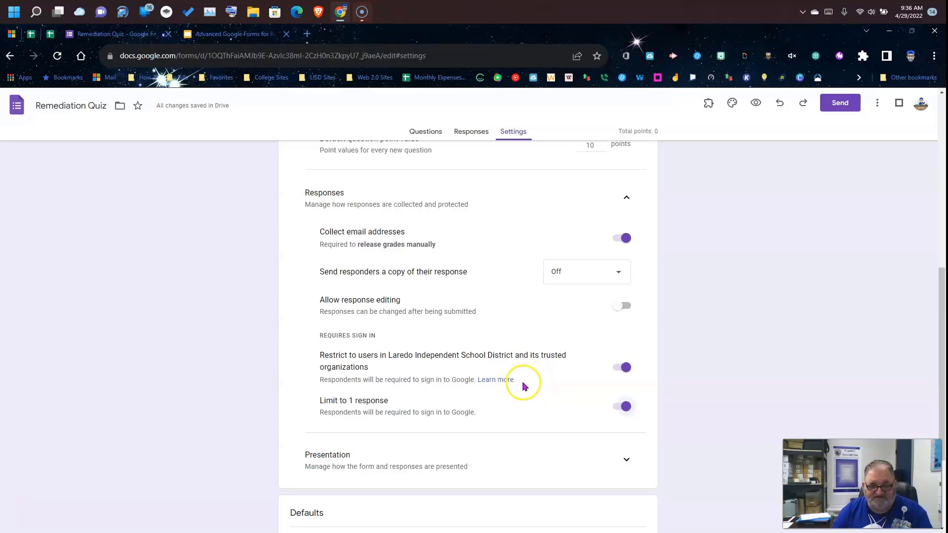
# - Enable the progress bar and shuffled question order in the quiz's presentation settings
pyautogui.scroll(-1, 518, 386)
pyautogui.click(625, 395)
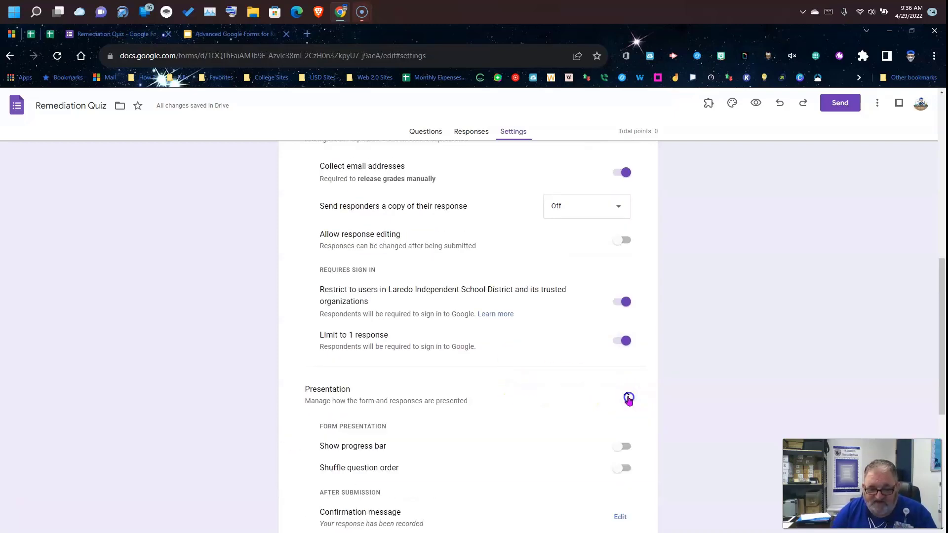
pyautogui.scroll(-2, 363, 372)
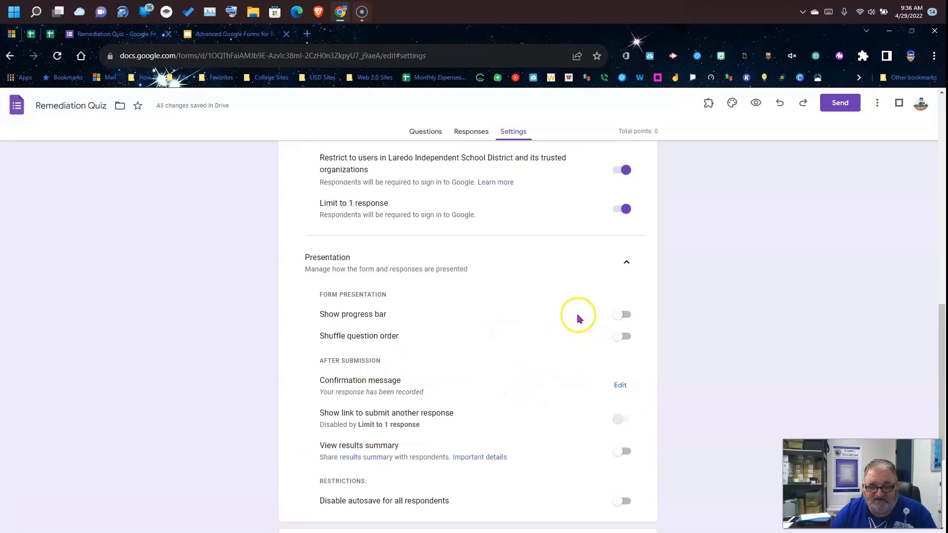
pyautogui.click(625, 315)
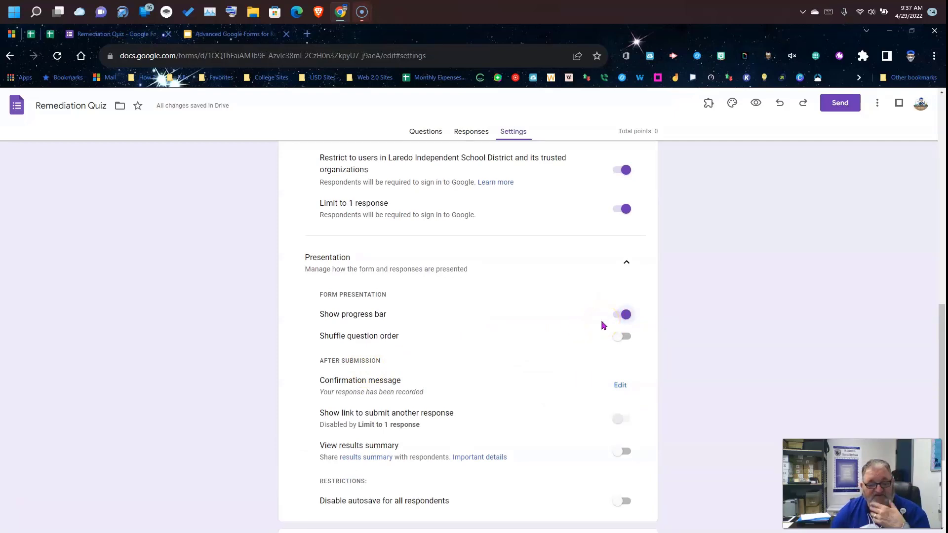
pyautogui.click(628, 340)
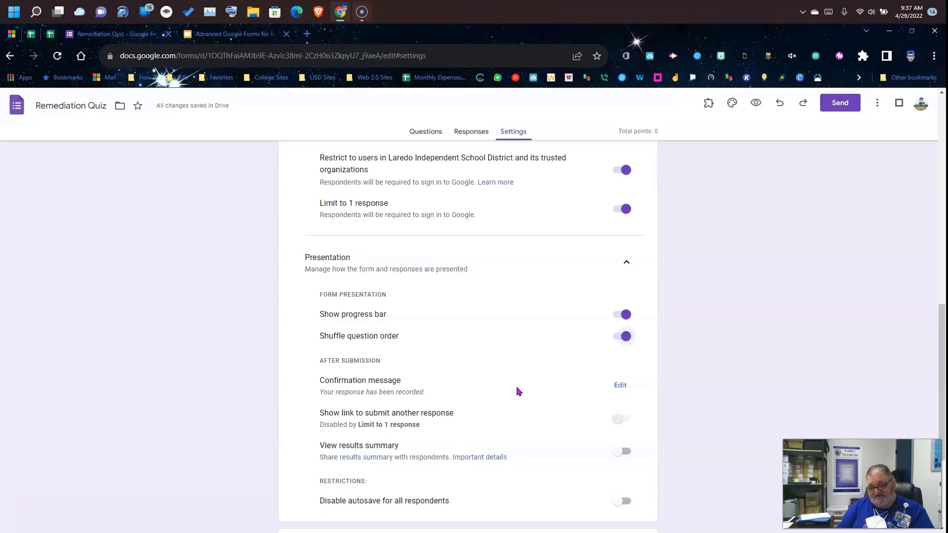
# - Set the quiz's confirmation message to "Your quiz has been submitted see your teacher for your grade!" and save it
pyautogui.click(620, 386)
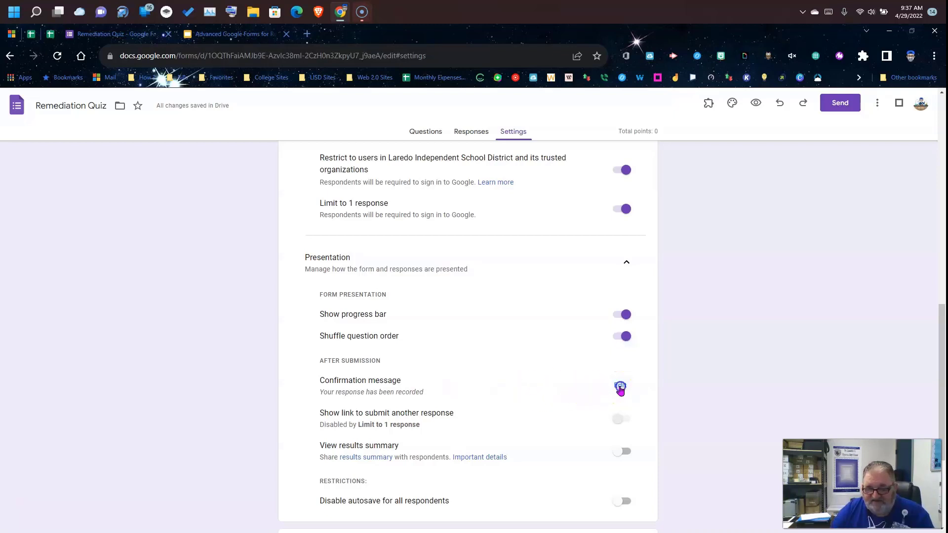
pyautogui.click(463, 385)
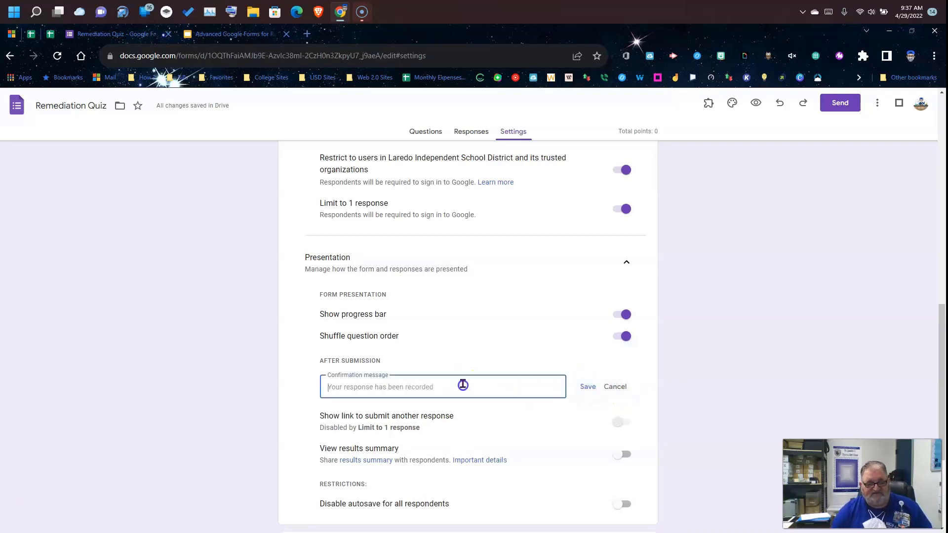
pyautogui.write('Your ')
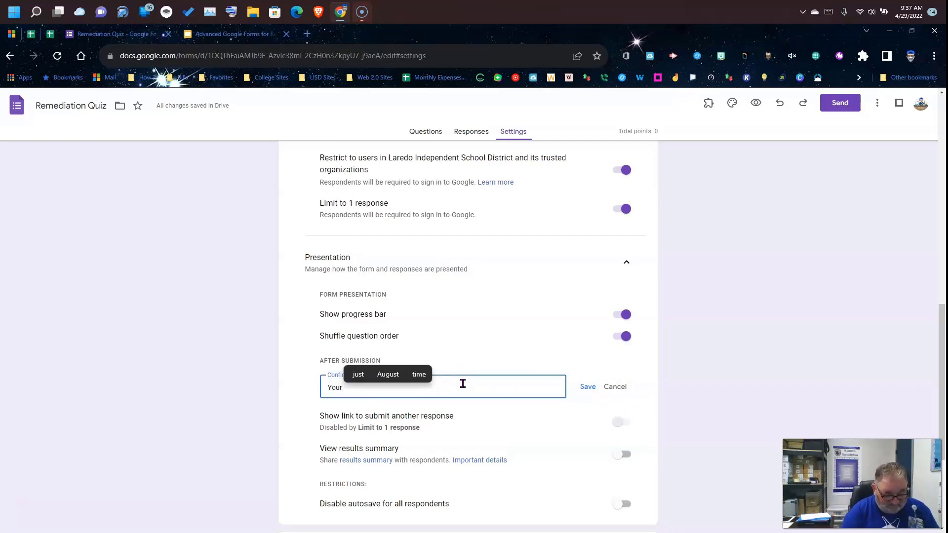
pyautogui.write('quiz has b')
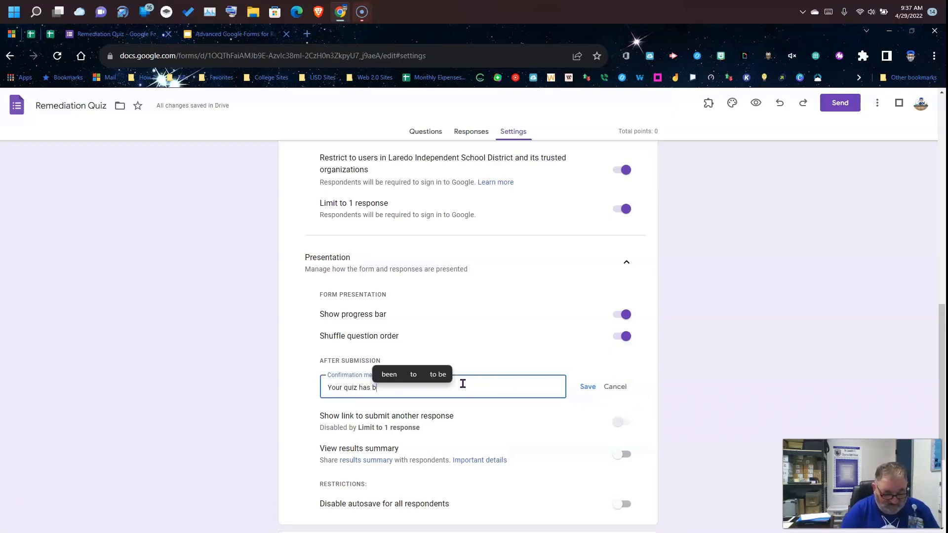
pyautogui.write('een su')
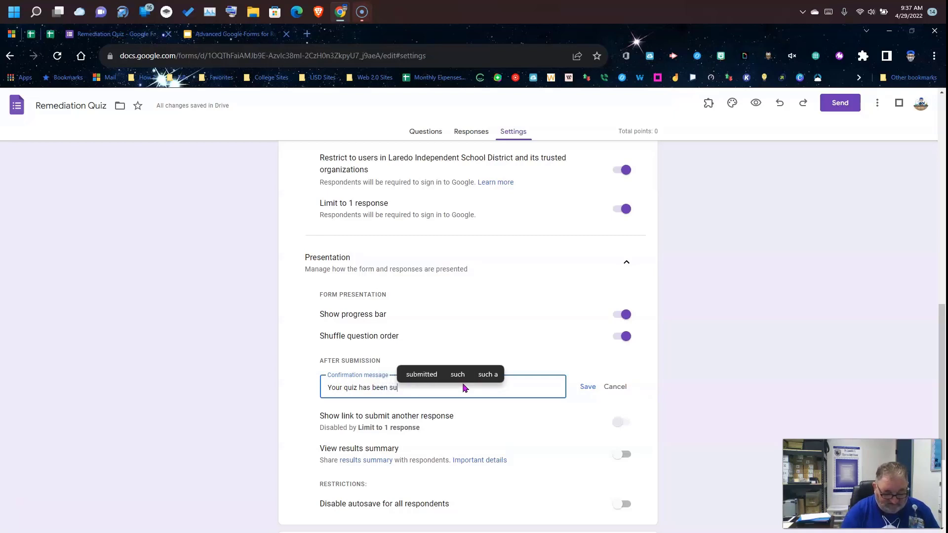
pyautogui.write('bmitted ')
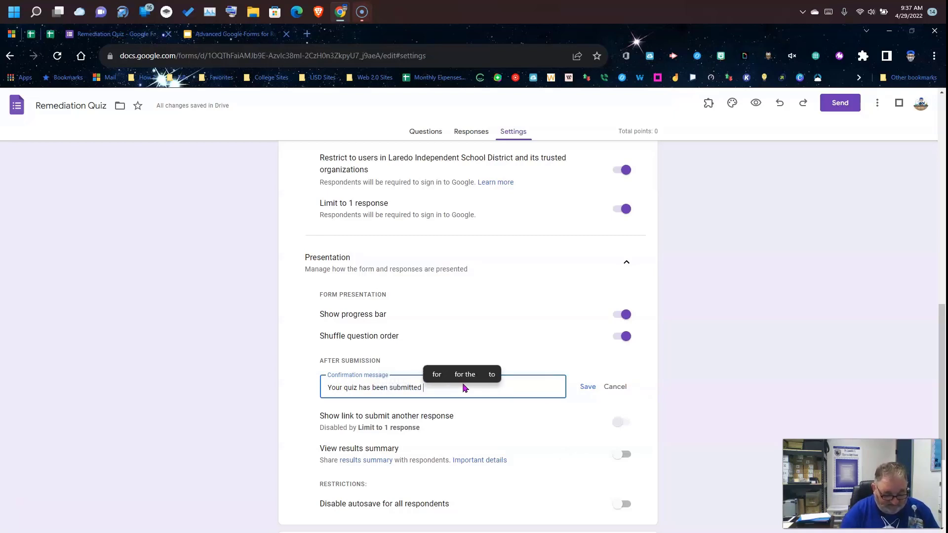
pyautogui.write('see your ')
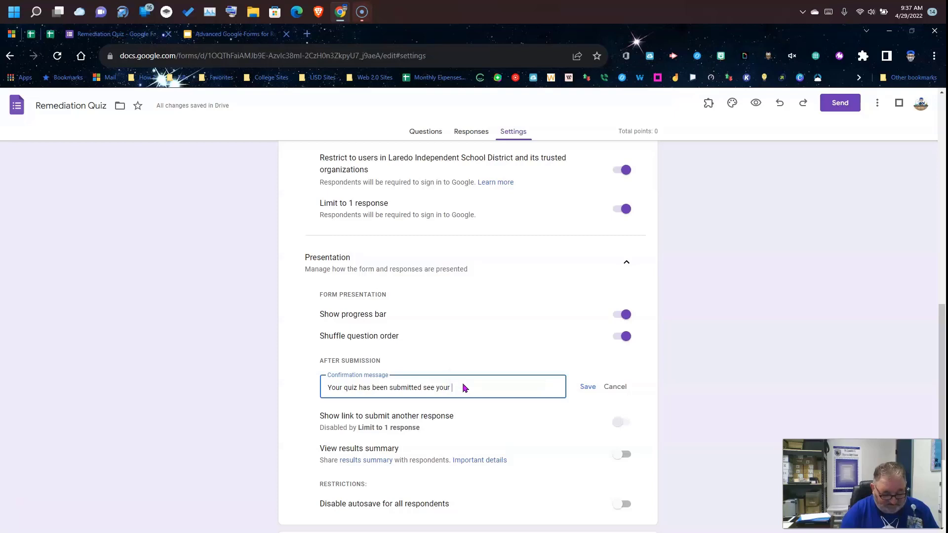
pyautogui.write('teacher for your grade')
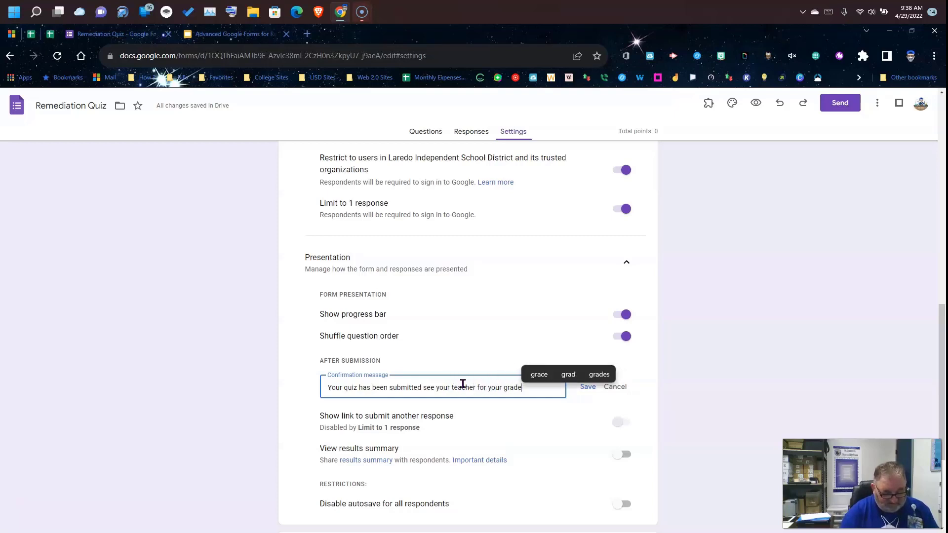
pyautogui.write('!')
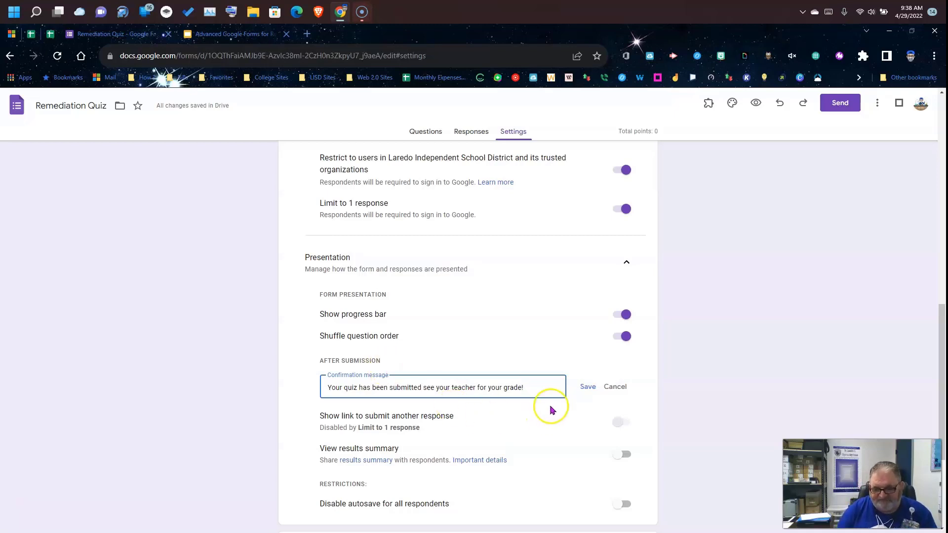
pyautogui.click(583, 387)
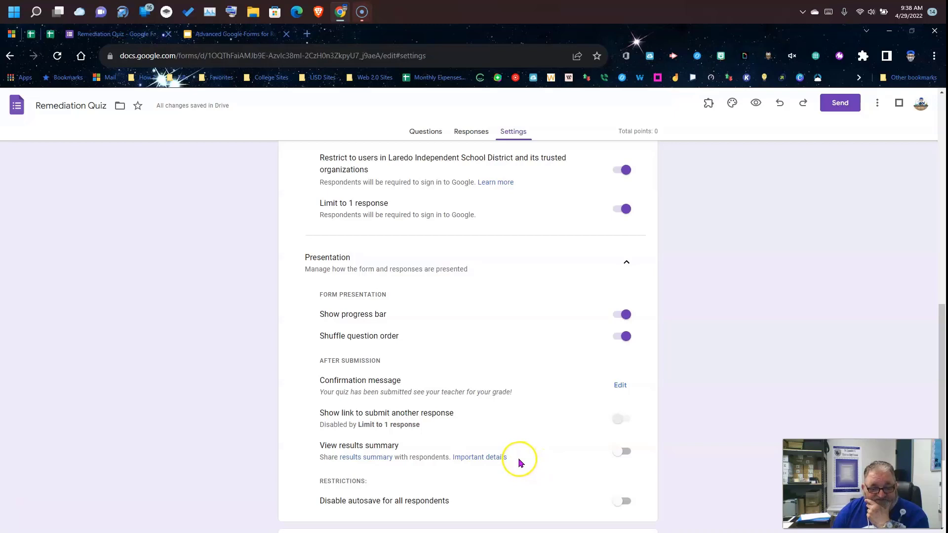
# - Expand the form defaults and question defaults and review the email collection and required-question settings
pyautogui.scroll(-1, 563, 478)
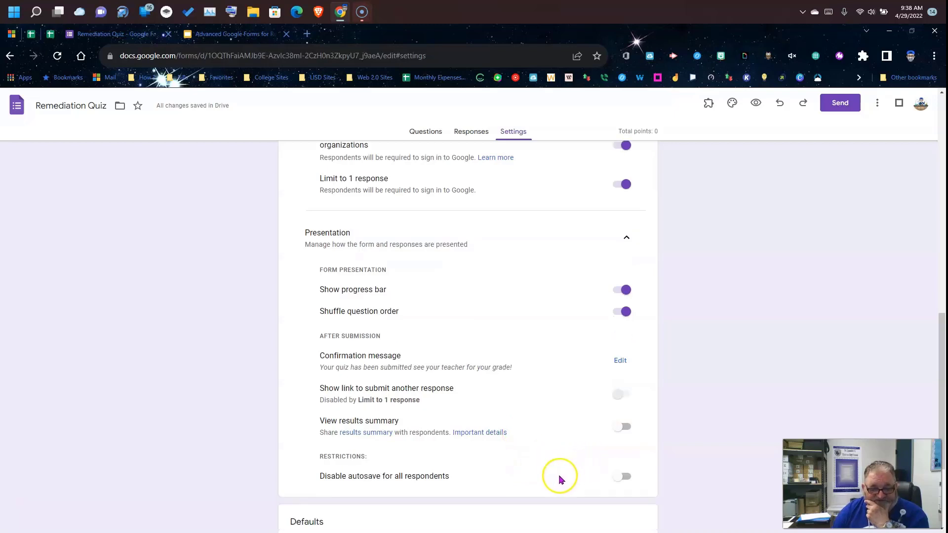
pyautogui.scroll(-2, 561, 479)
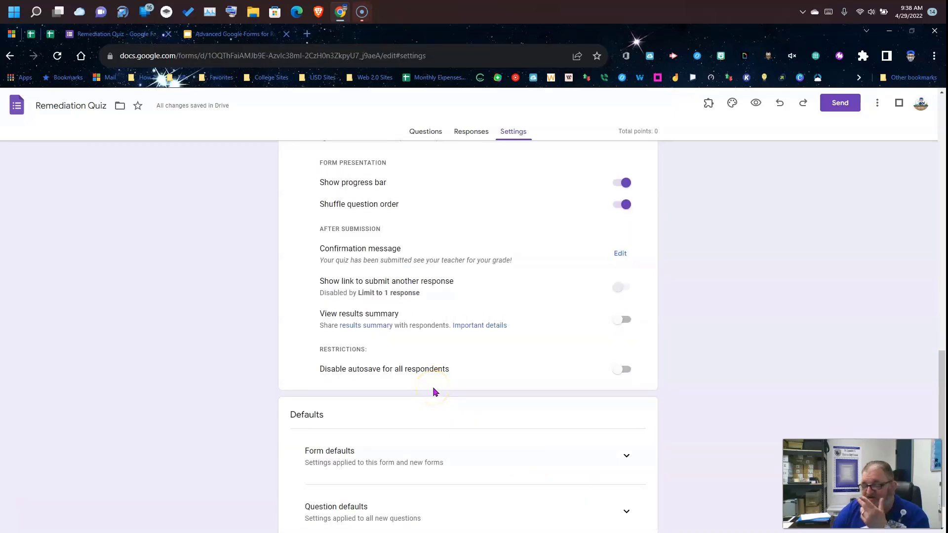
pyautogui.scroll(-1, 583, 451)
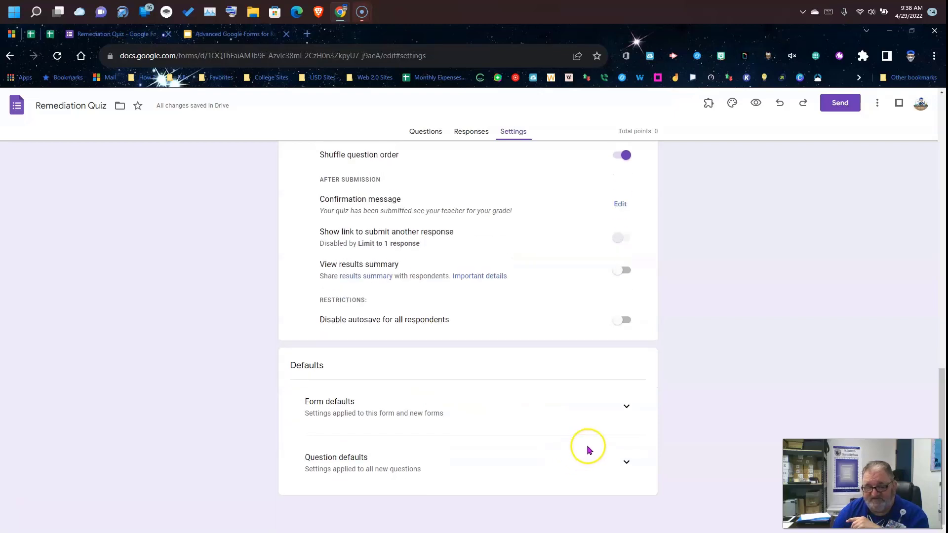
pyautogui.click(627, 408)
pyautogui.click(546, 464)
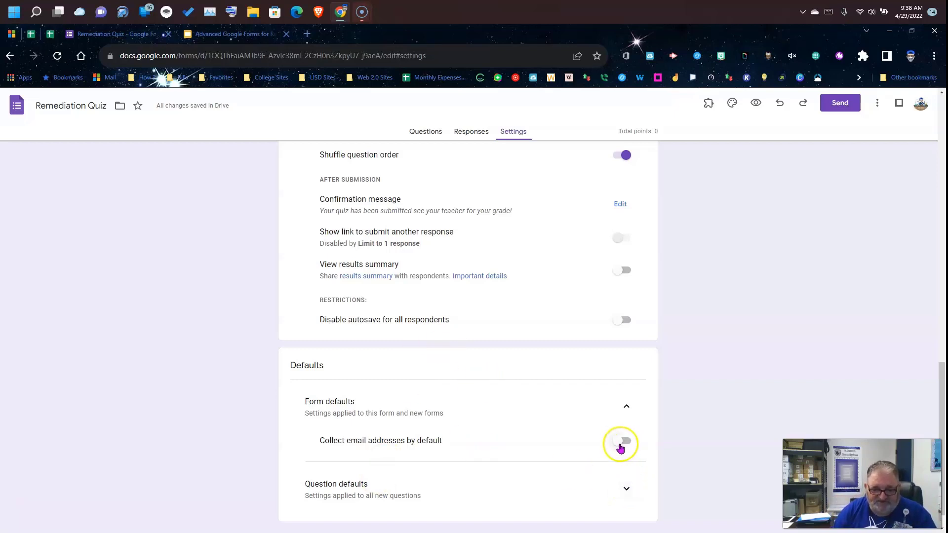
pyautogui.click(628, 489)
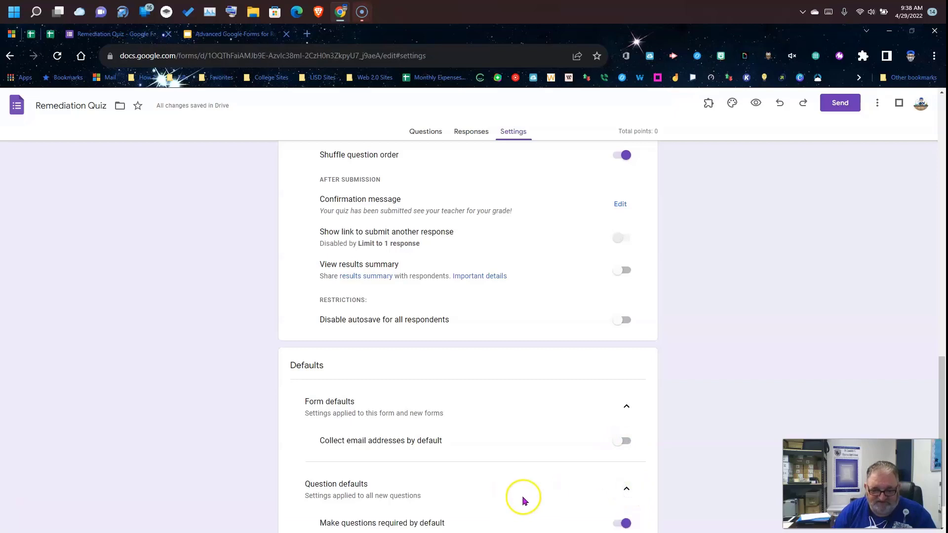
pyautogui.scroll(-1, 534, 494)
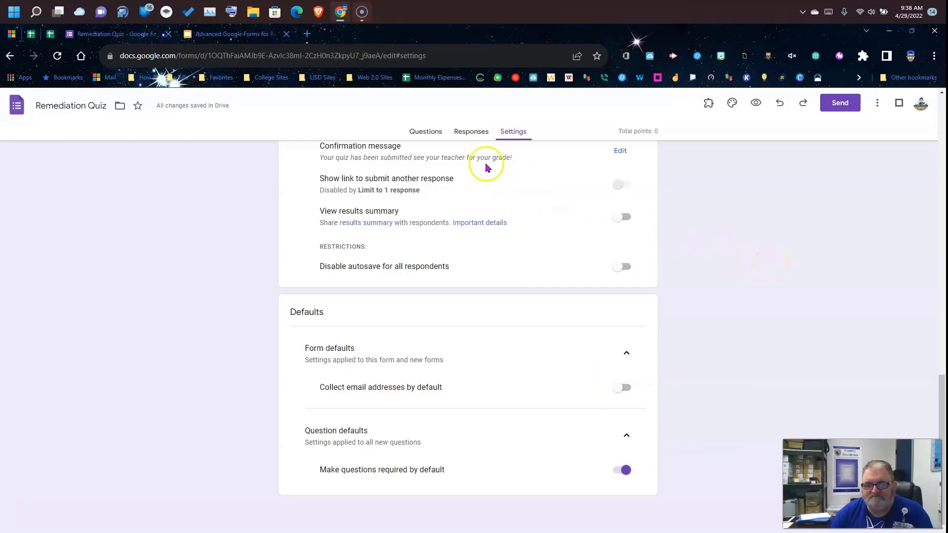
# - Return to the quiz's questions, and switch to the Advanced Google Forms presentation in Google Slides, presenting it at slide 9
pyautogui.click(434, 134)
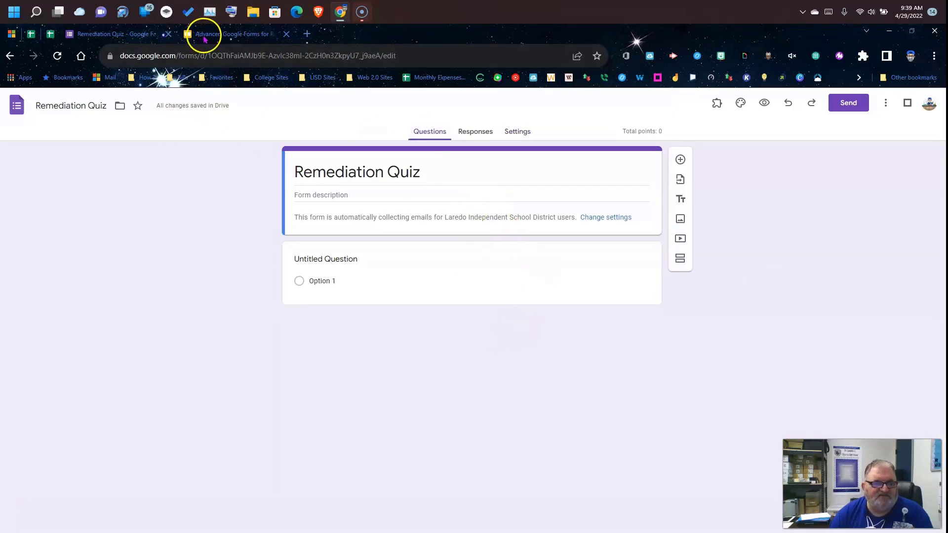
pyautogui.click(186, 35)
pyautogui.hotkey('ctrl', 'F5')
pyautogui.click(58, 513)
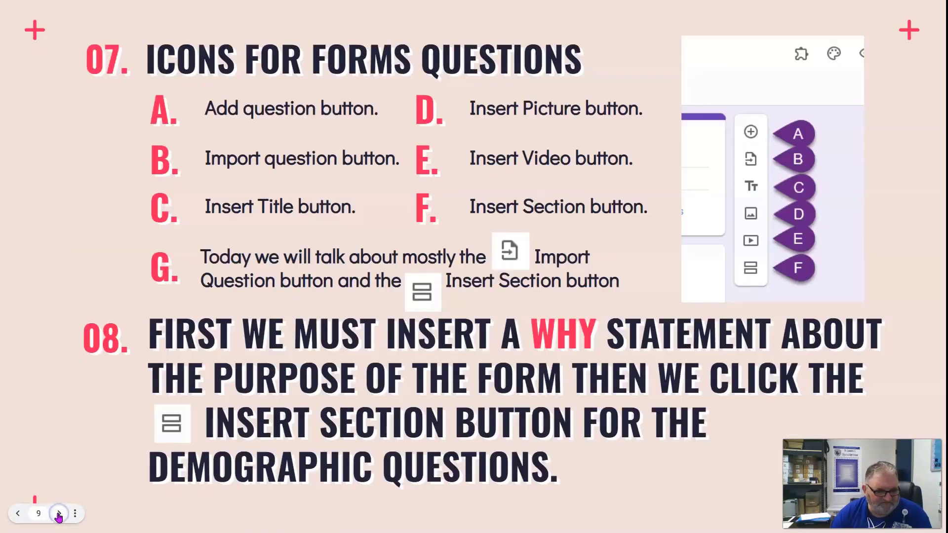